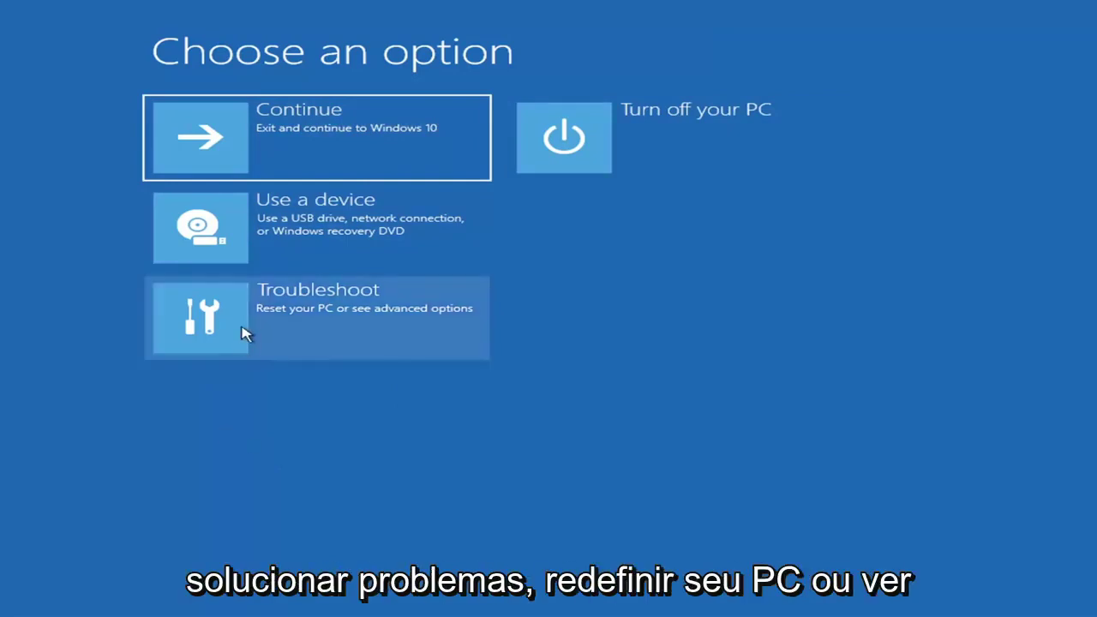
Step: Run Startup Repair from the advanced troubleshooting options
left_click(411, 326)
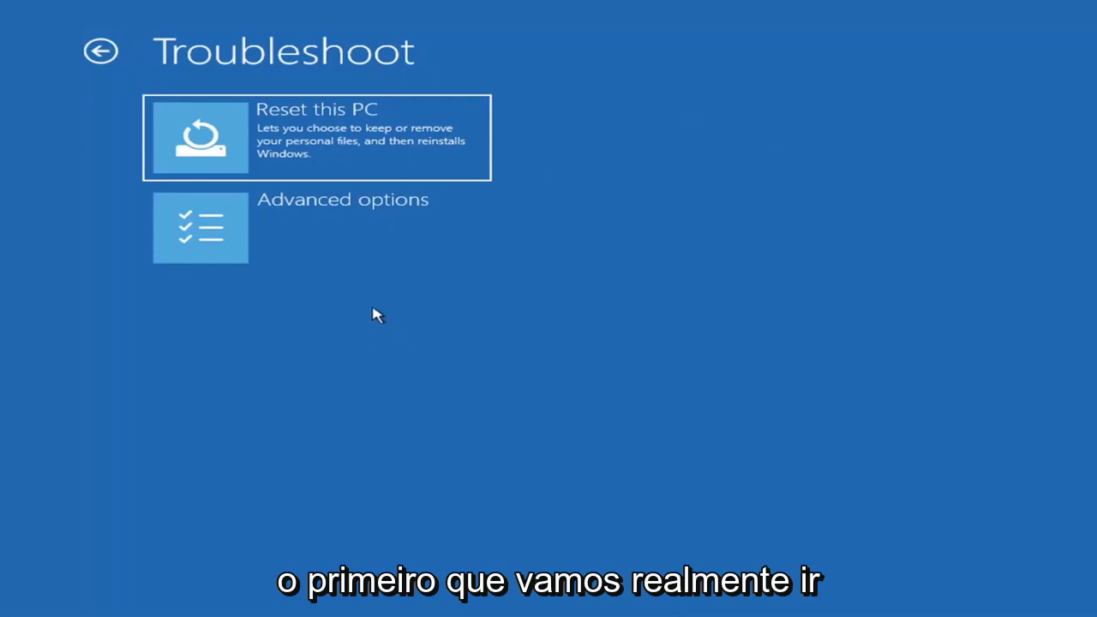
left_click(347, 233)
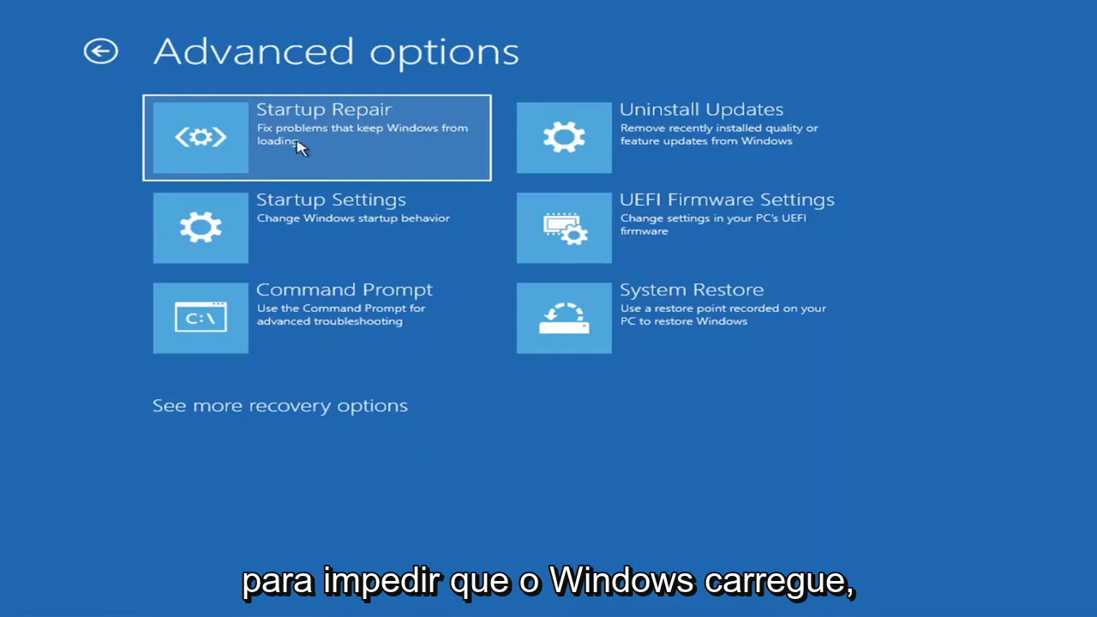
key("Return")
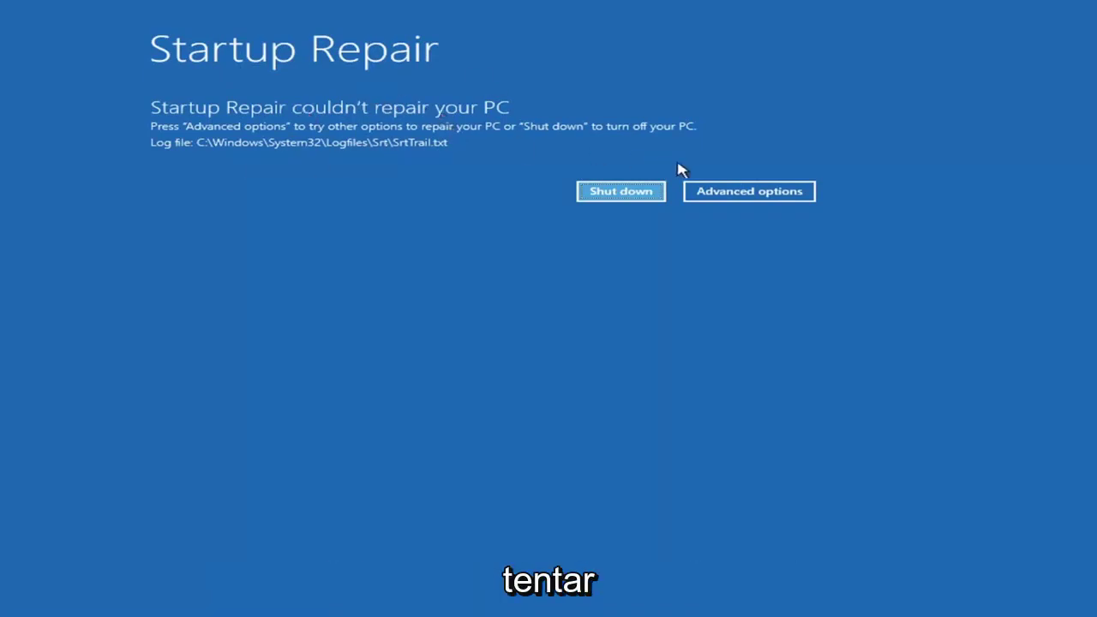
Step: Return to the advanced troubleshooting options and review the Startup Settings and Uninstall Updates pages
left_click(763, 192)
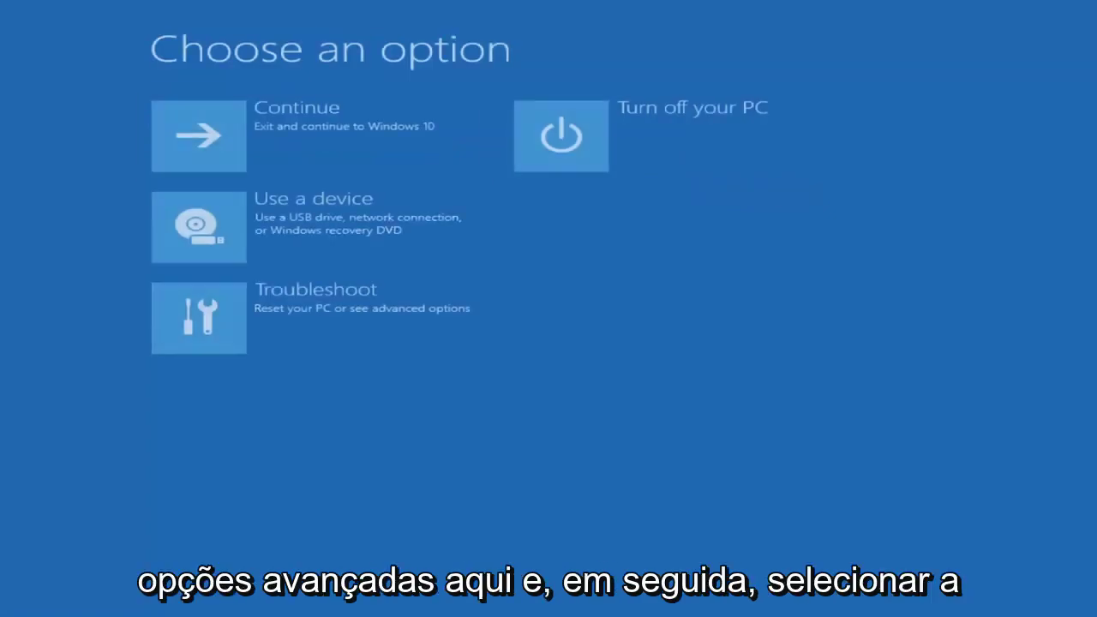
left_click(336, 318)
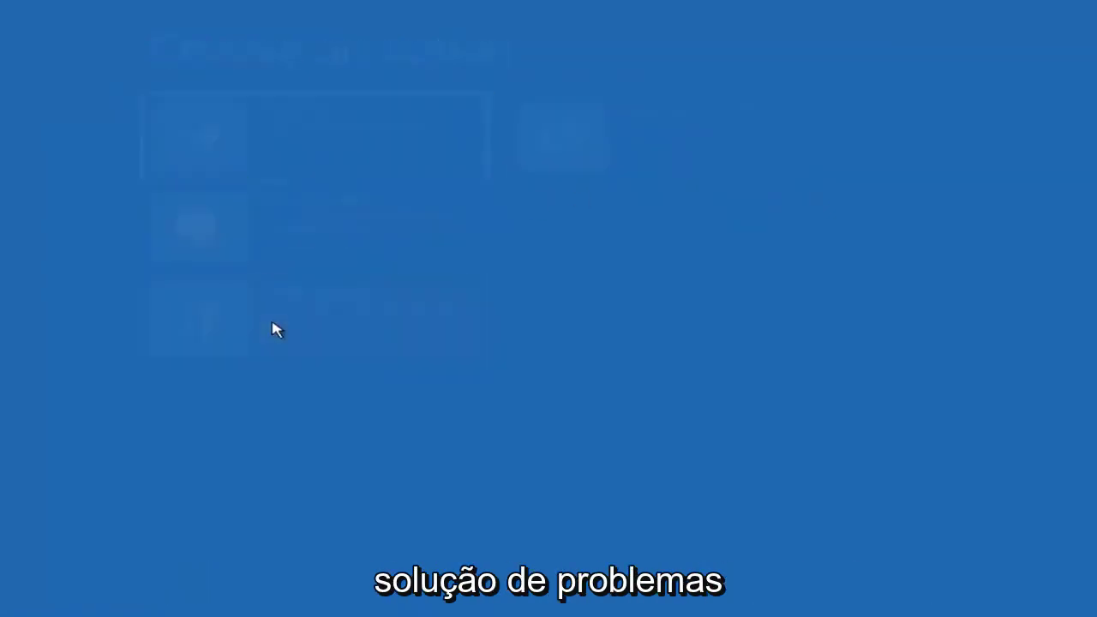
left_click(287, 241)
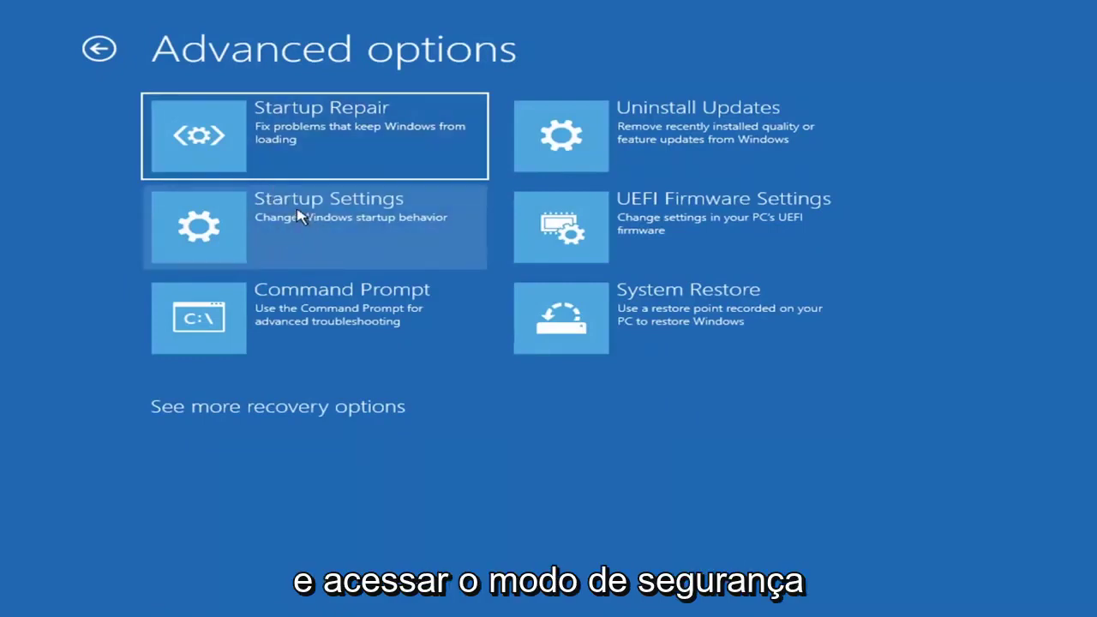
left_click(283, 227)
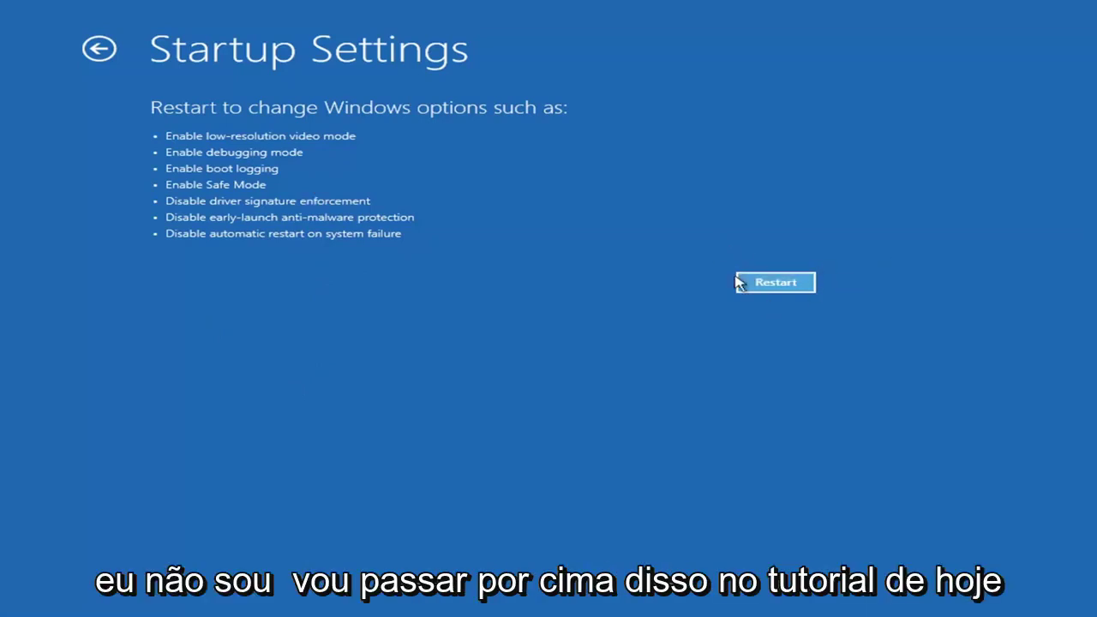
left_click(796, 285)
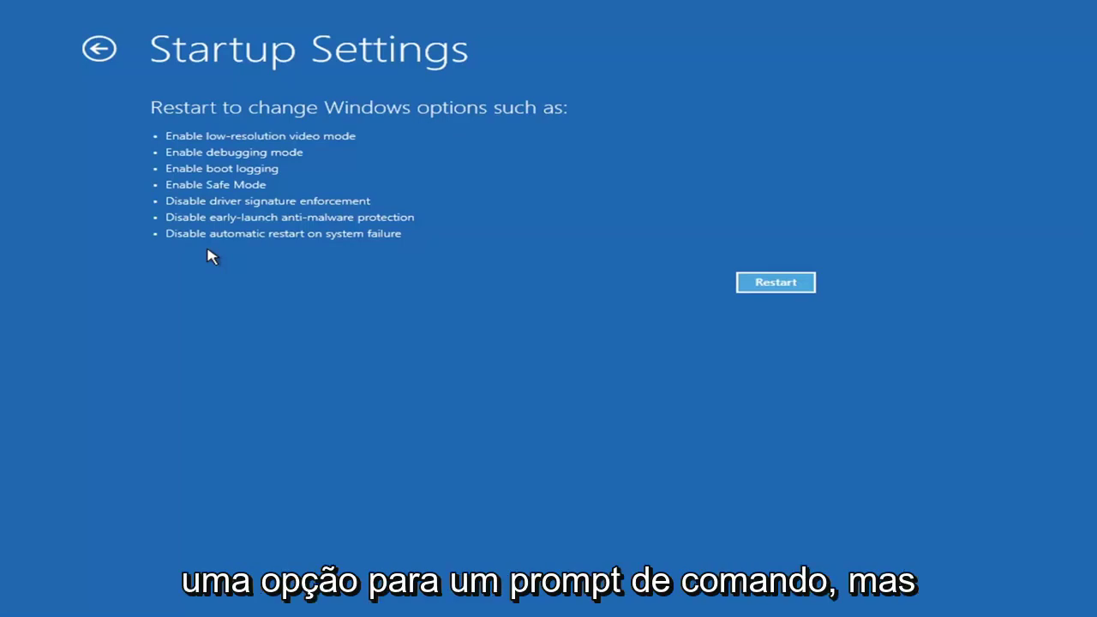
left_click(96, 49)
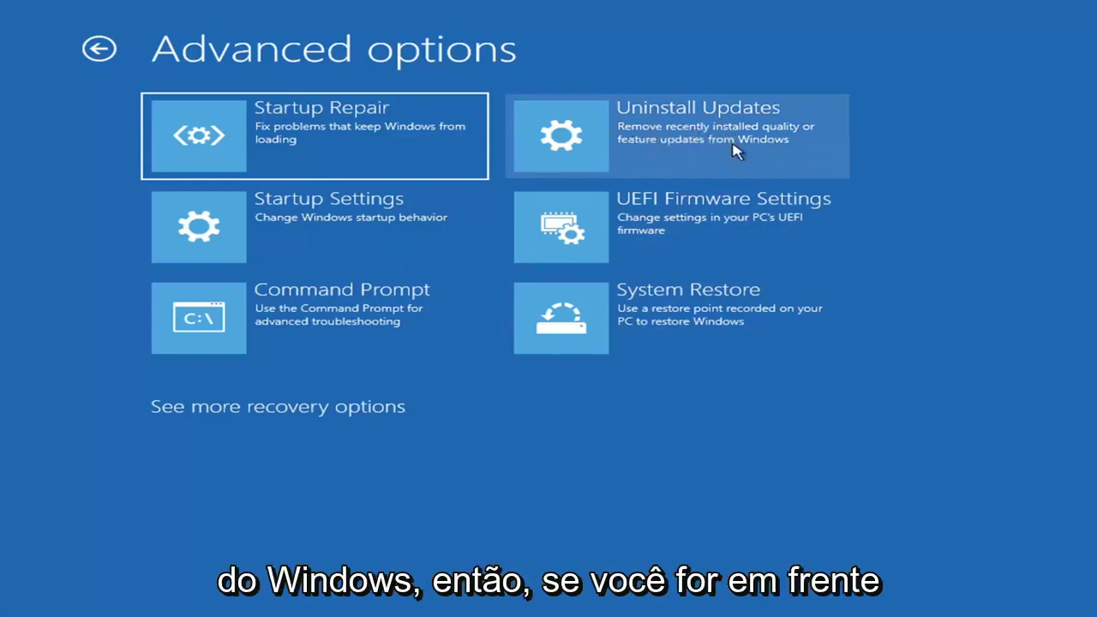
left_click(641, 142)
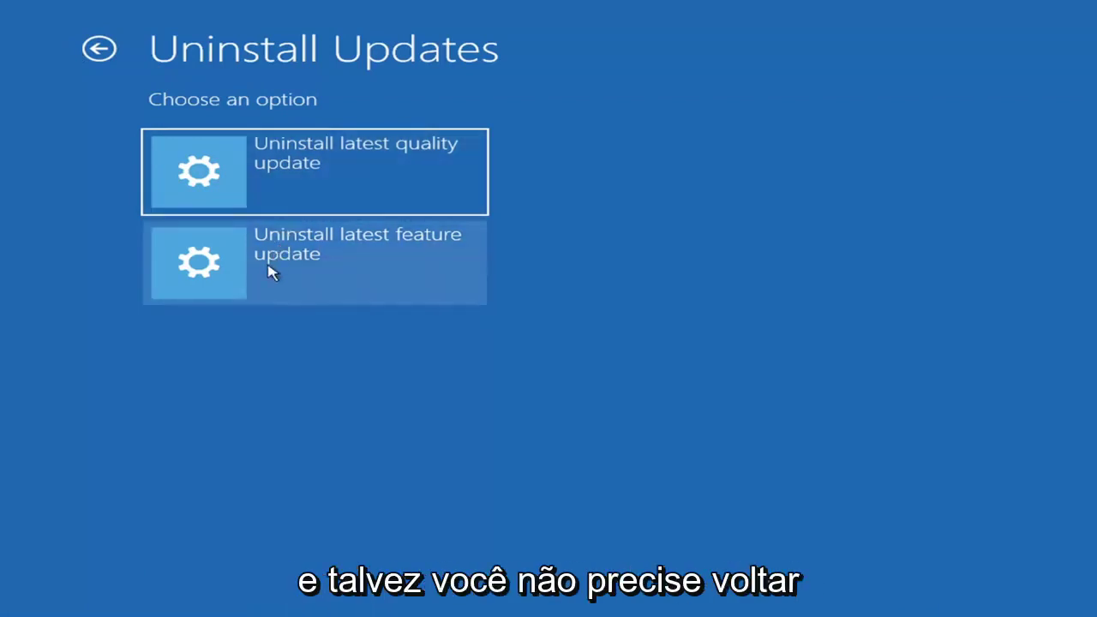
left_click(101, 49)
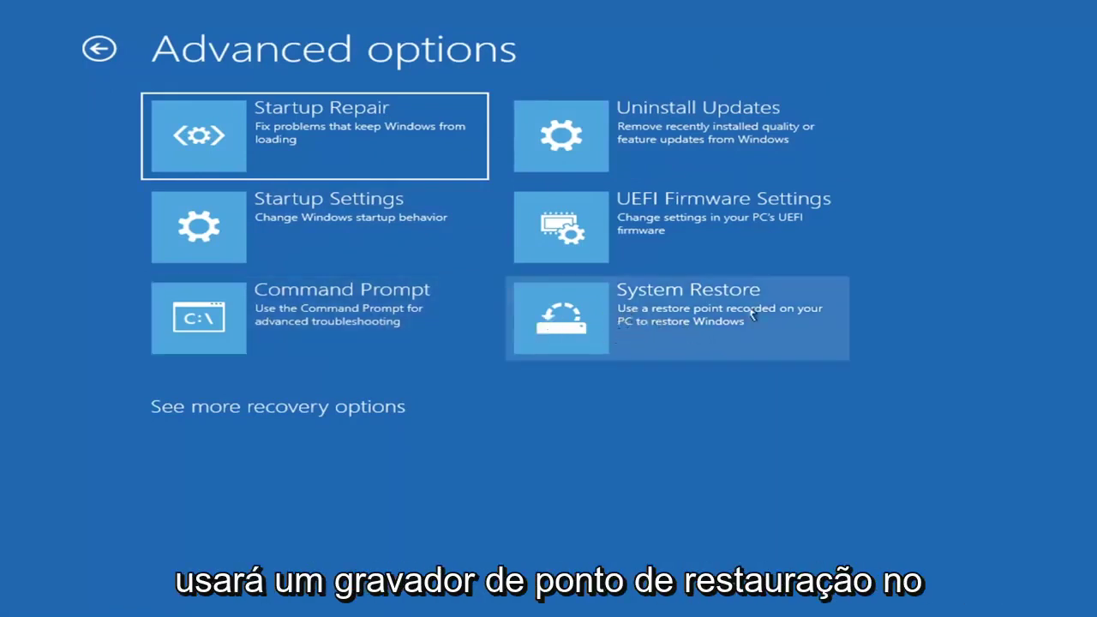
Step: Run System Restore with the "Before Updates" restore point of 7/9/2021 12:37:05 PM and confirm starting the restore
left_click(716, 334)
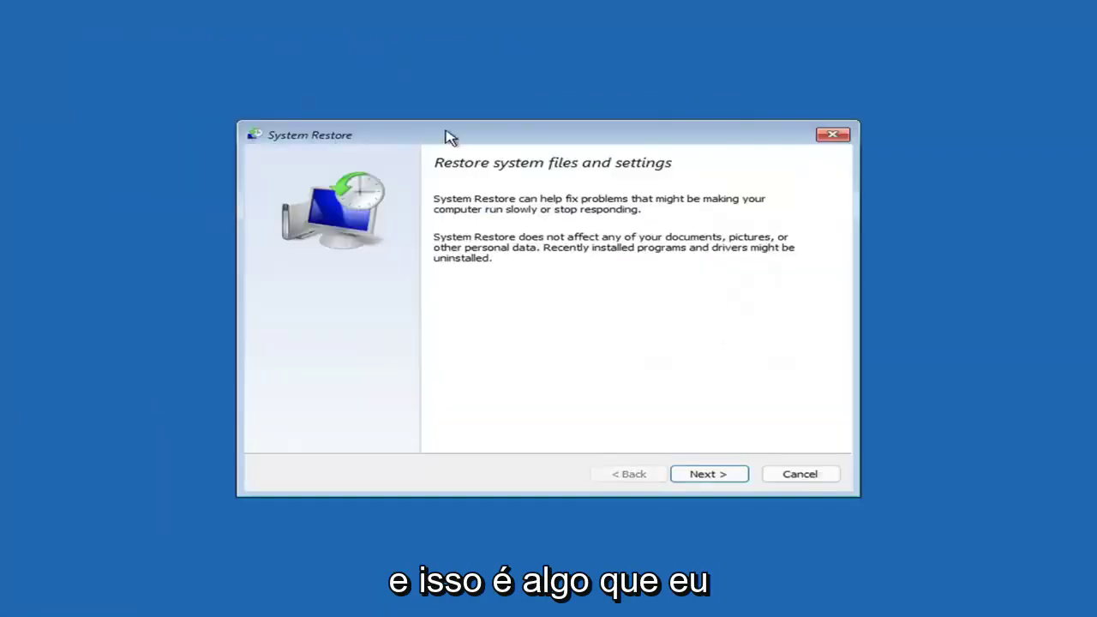
left_click(702, 474)
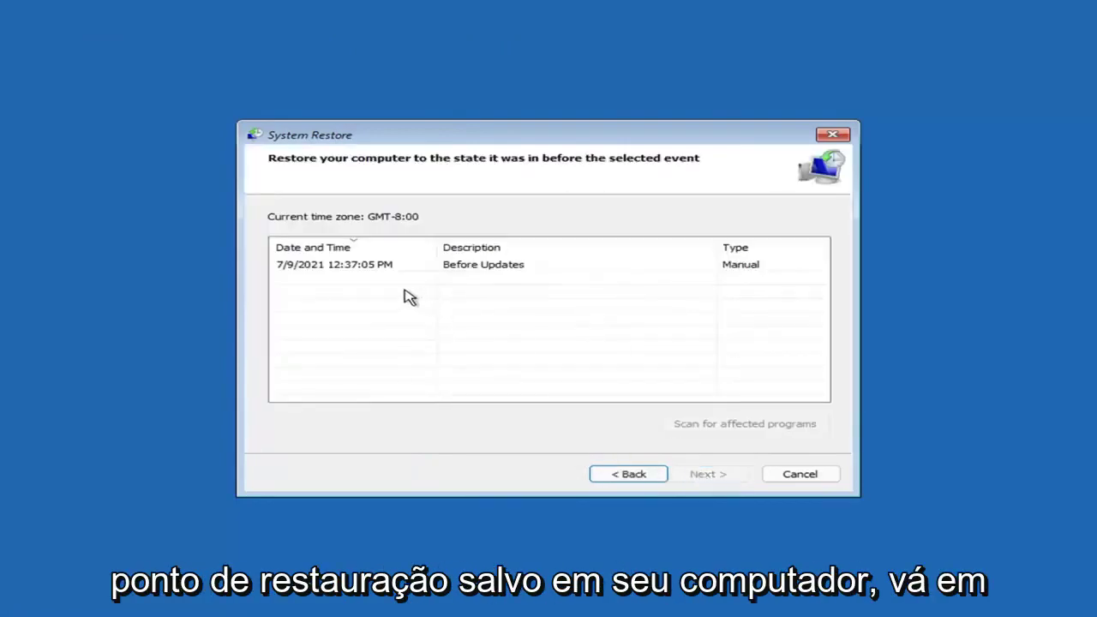
left_click(338, 269)
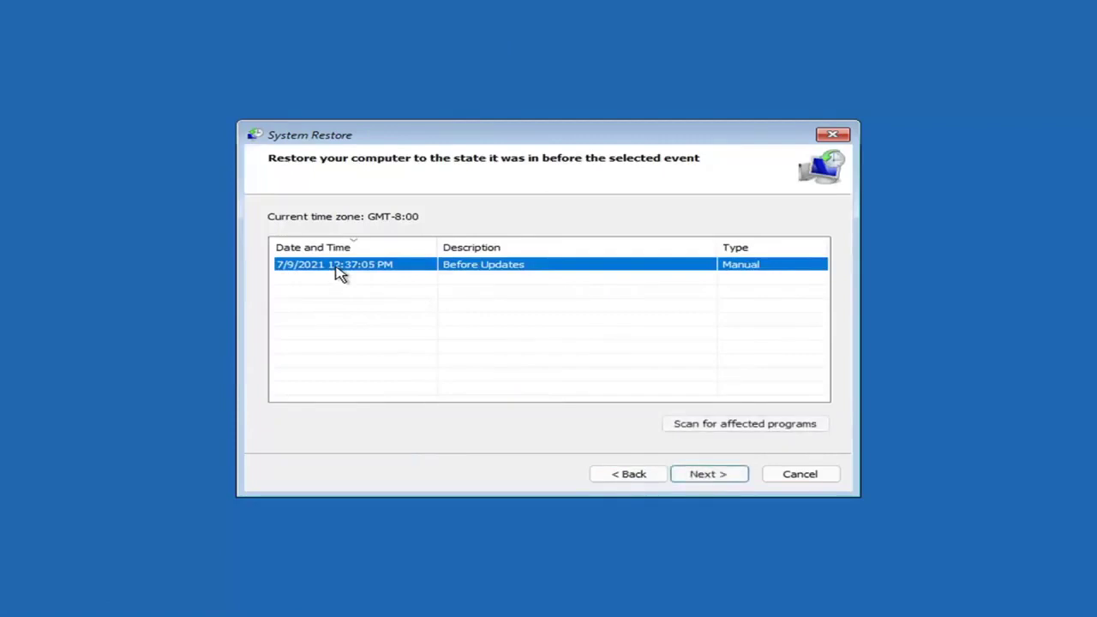
left_click(722, 479)
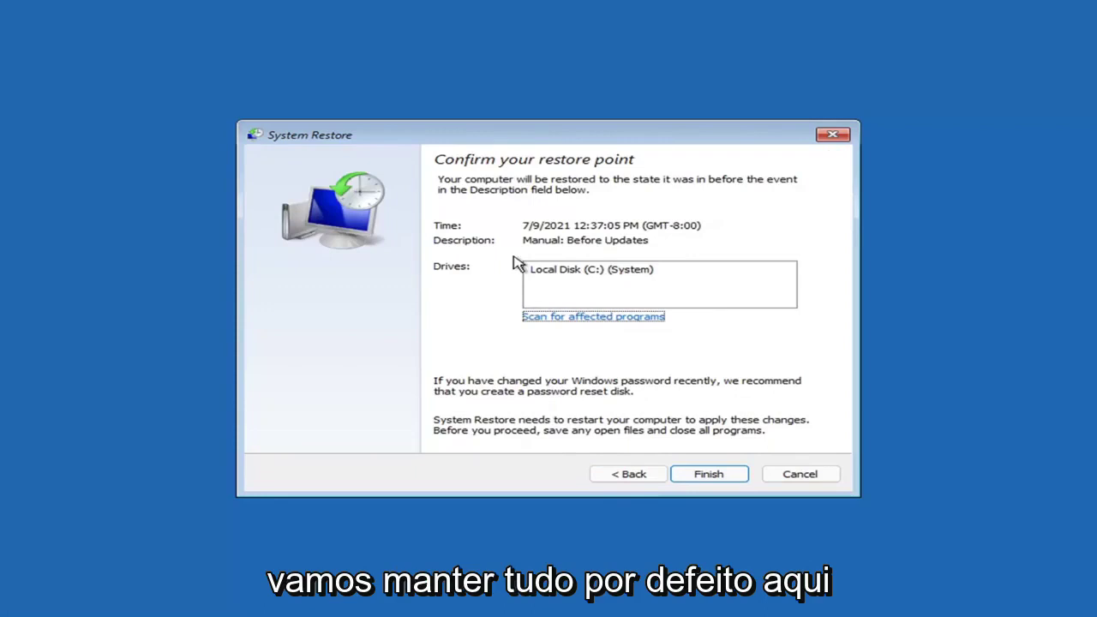
left_click(709, 480)
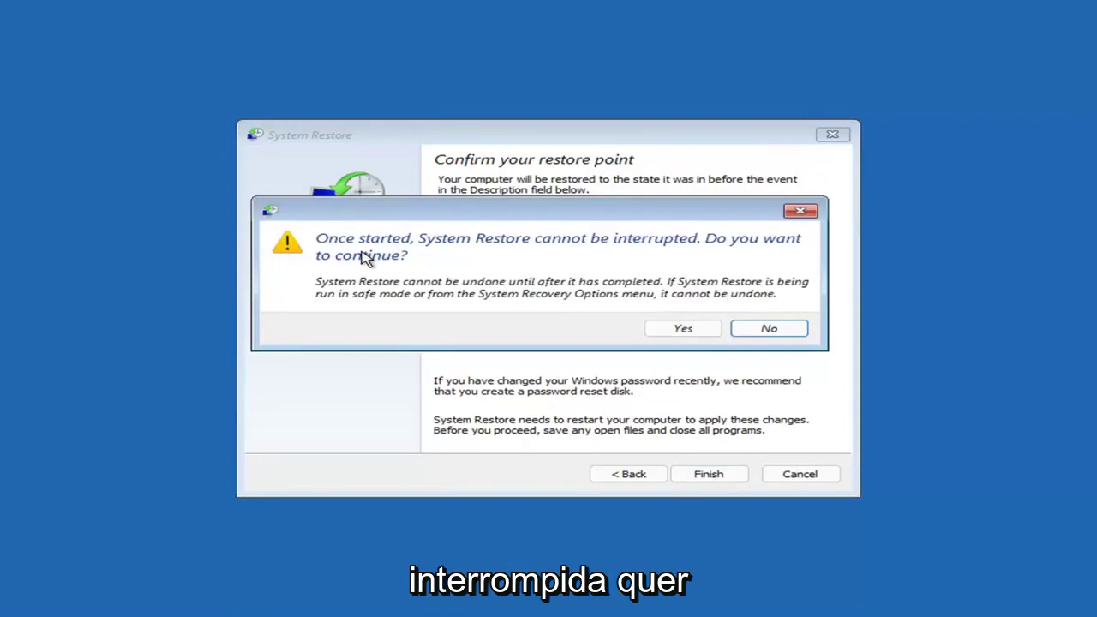
left_click(685, 333)
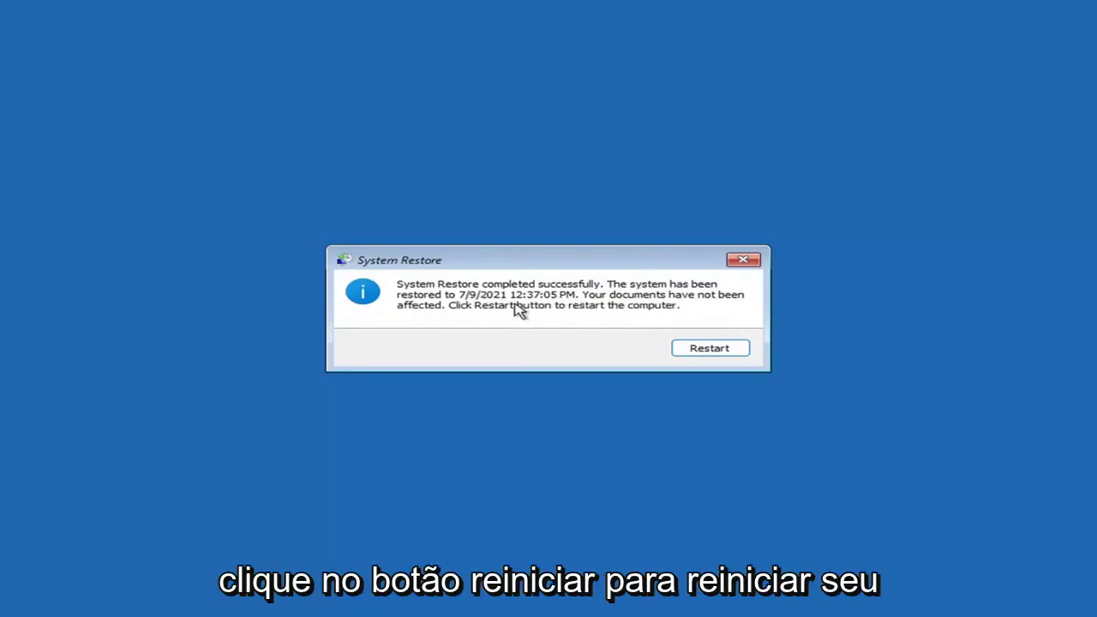
Step: Restart the computer and dismiss the System Restore message on the desktop
left_click(702, 351)
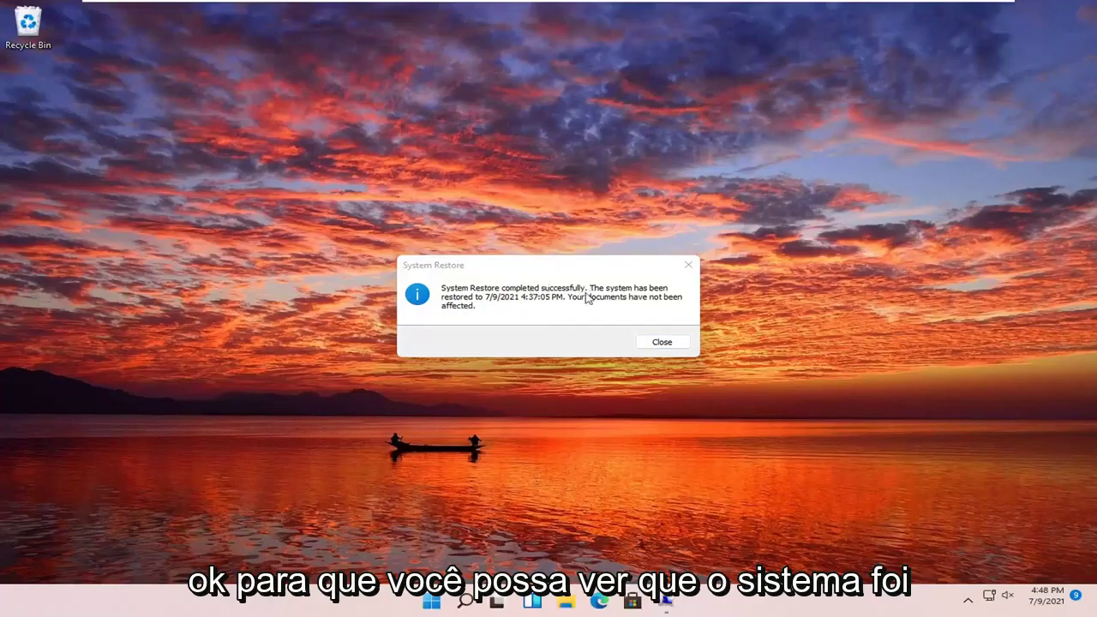
left_click(688, 265)
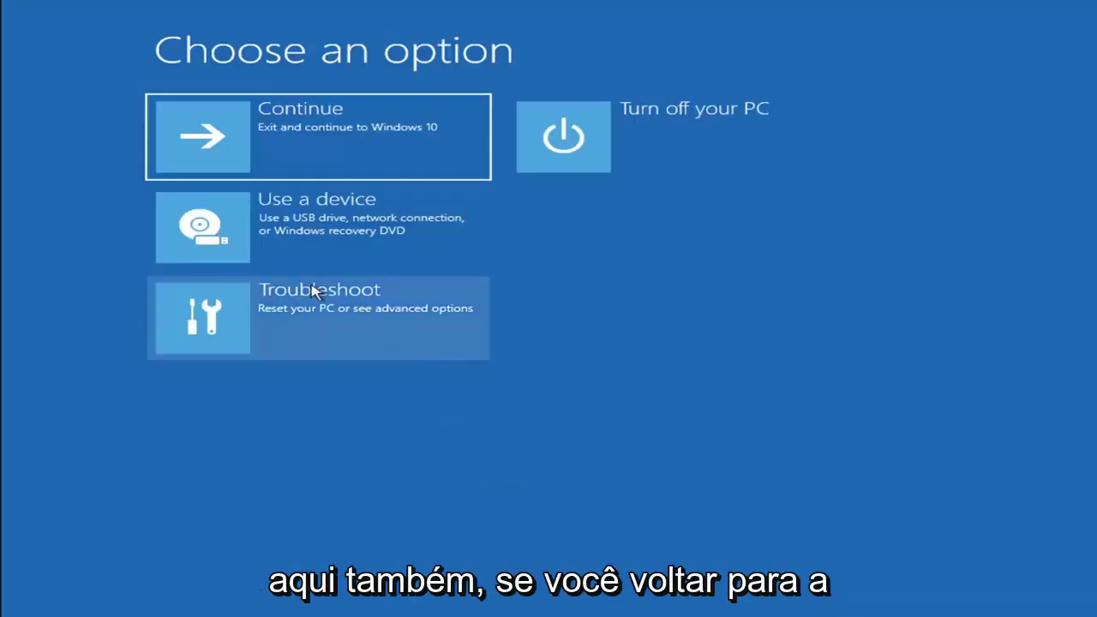
Step: Review the Reset this PC choices under Troubleshoot and return to the main recovery screen
left_click(280, 334)
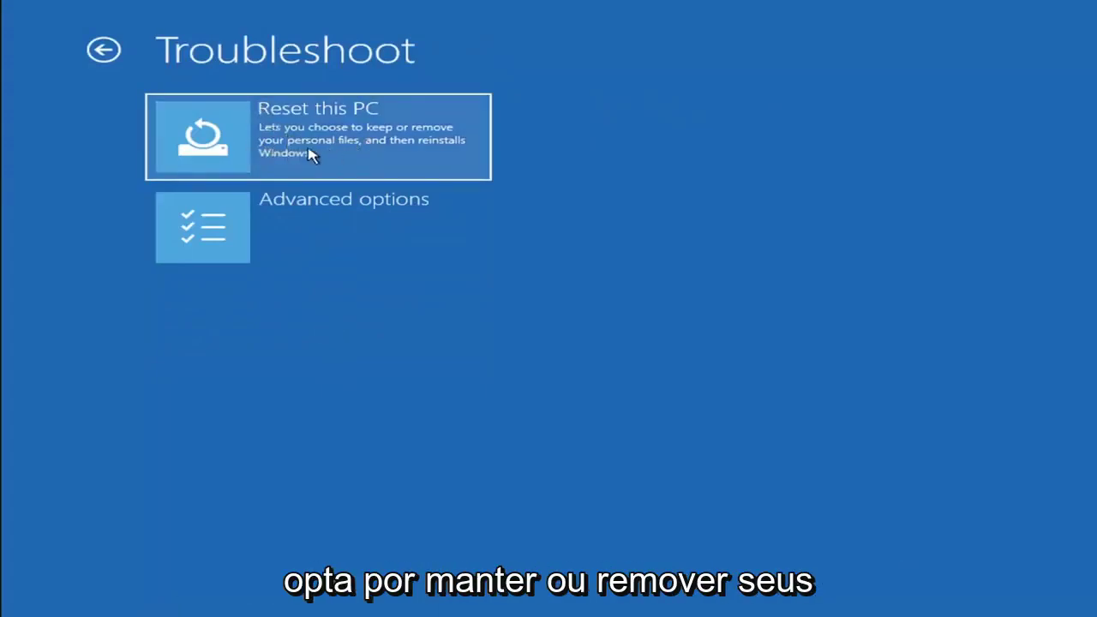
left_click(362, 155)
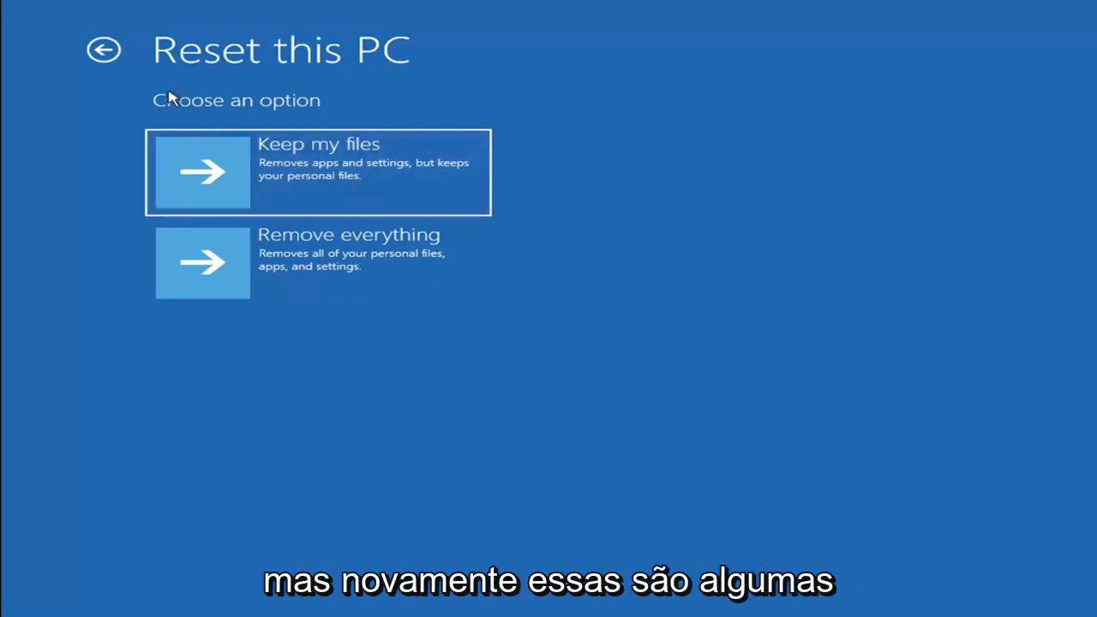
left_click(114, 53)
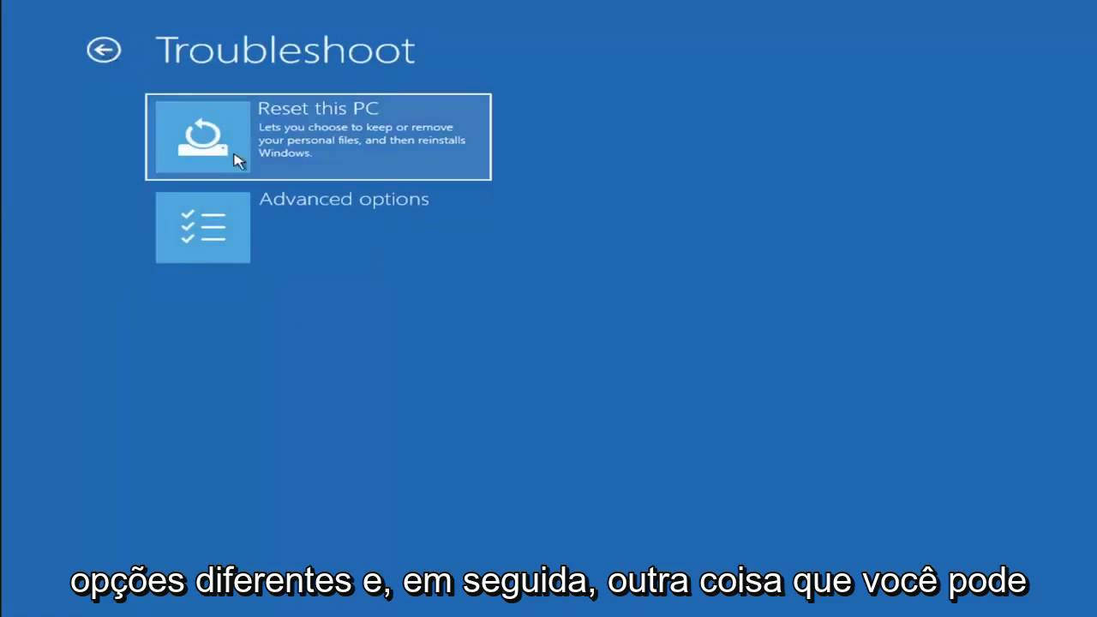
left_click(112, 49)
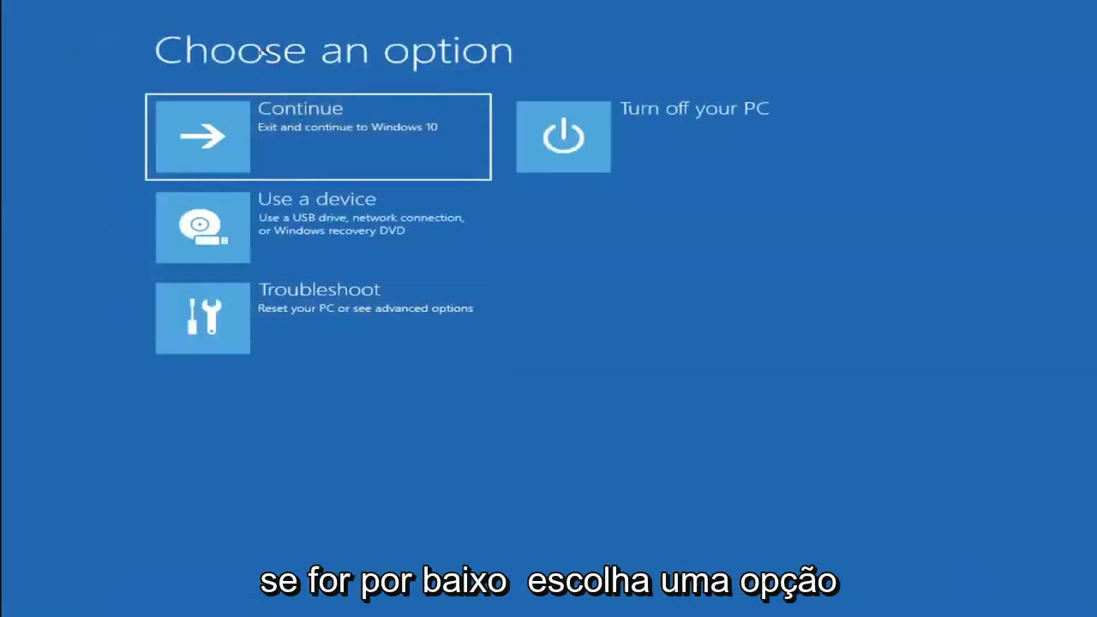
Step: Open Command Prompt from the advanced troubleshooting options
left_click(337, 323)
left_click(327, 239)
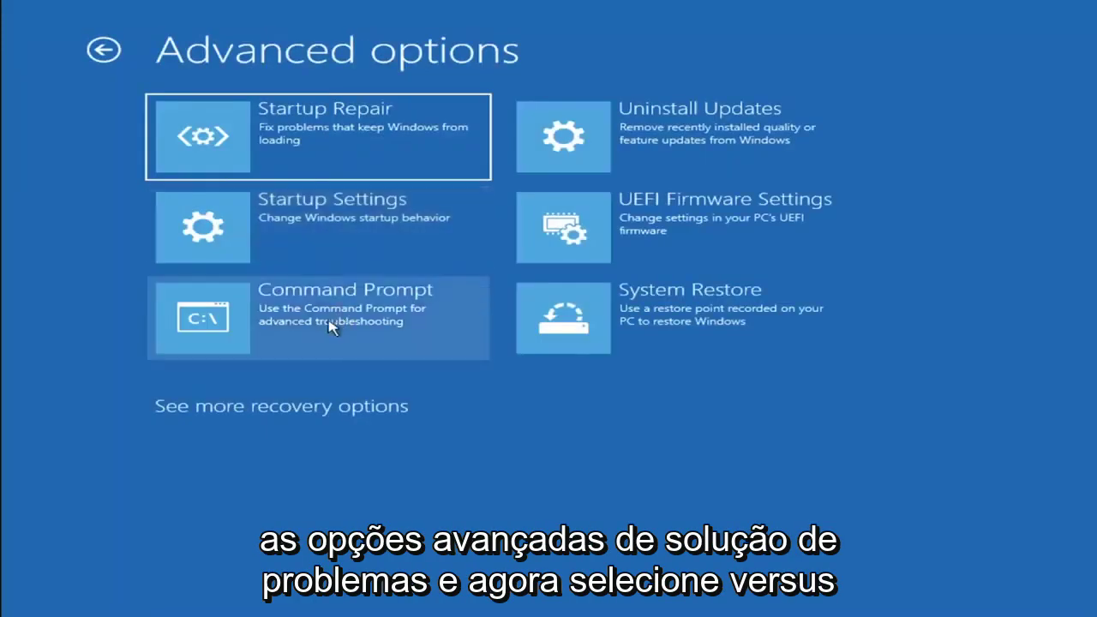
left_click(273, 326)
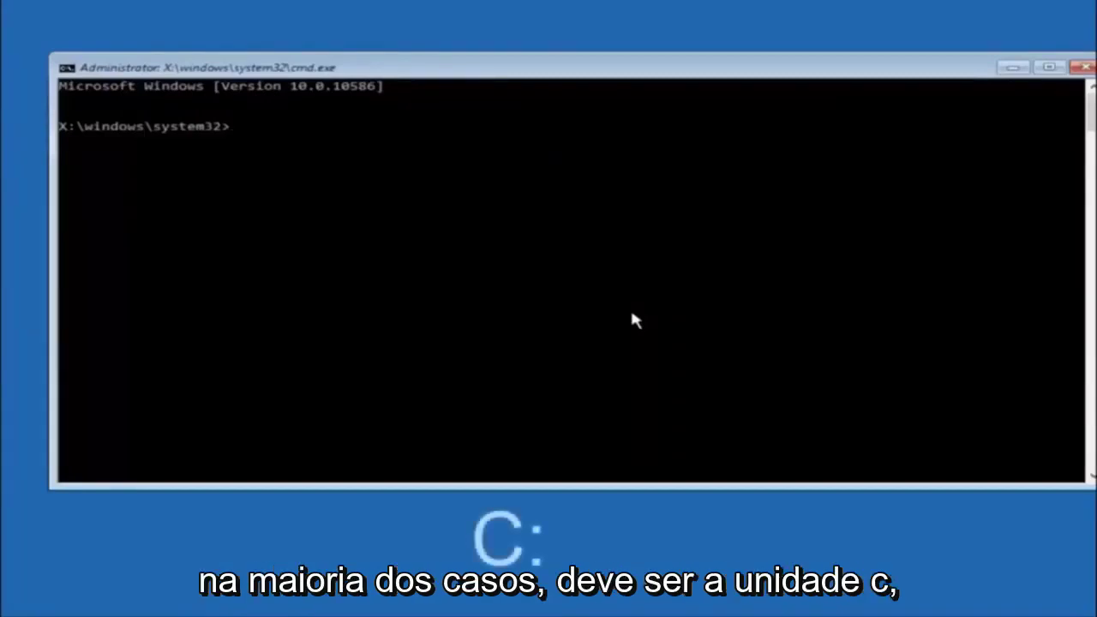
Step: Switch to the C: drive and list its contents with dir
type("c:")
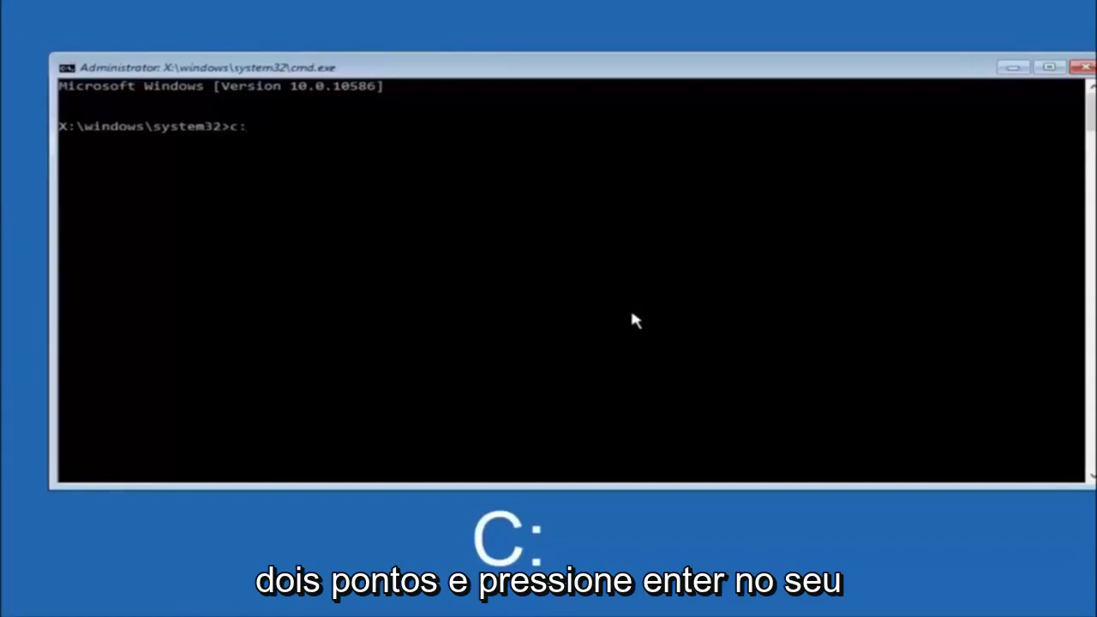
key("Return")
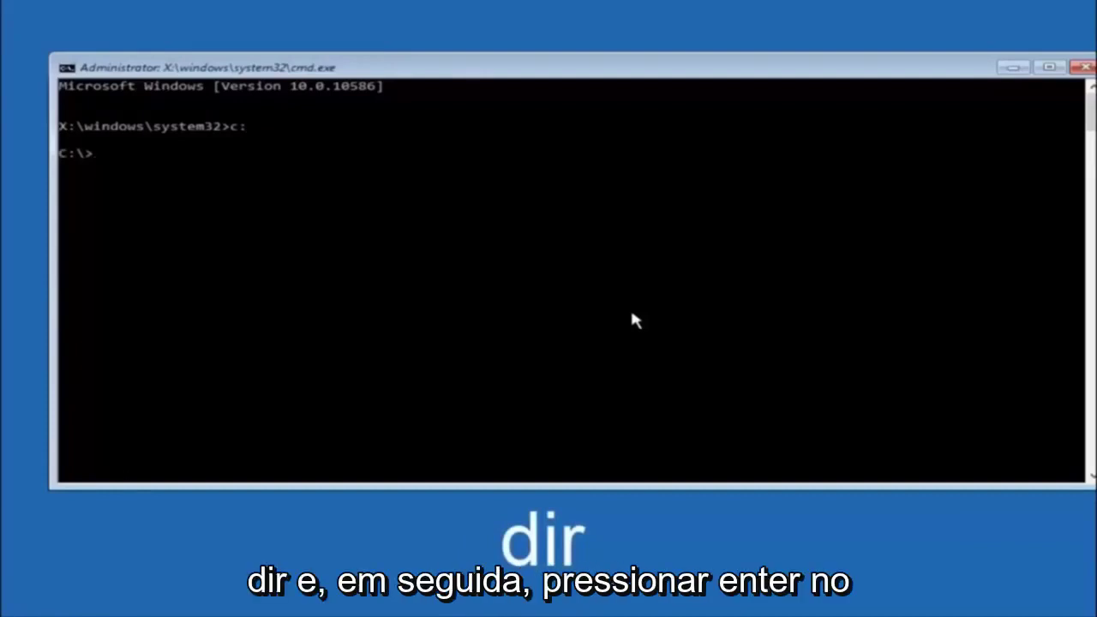
type("dir")
key("Return")
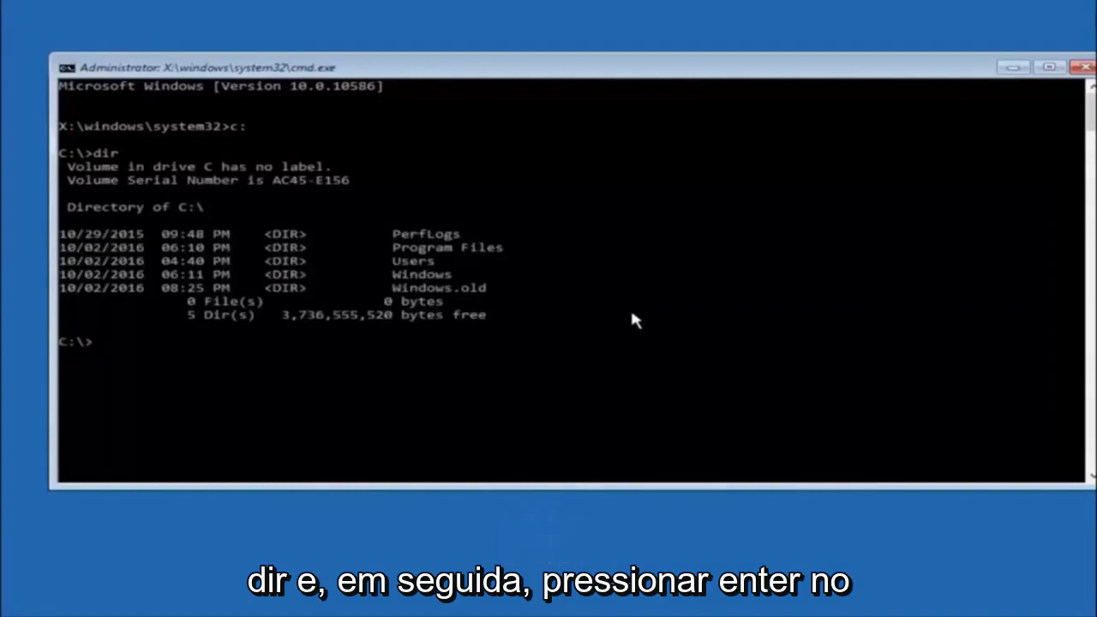
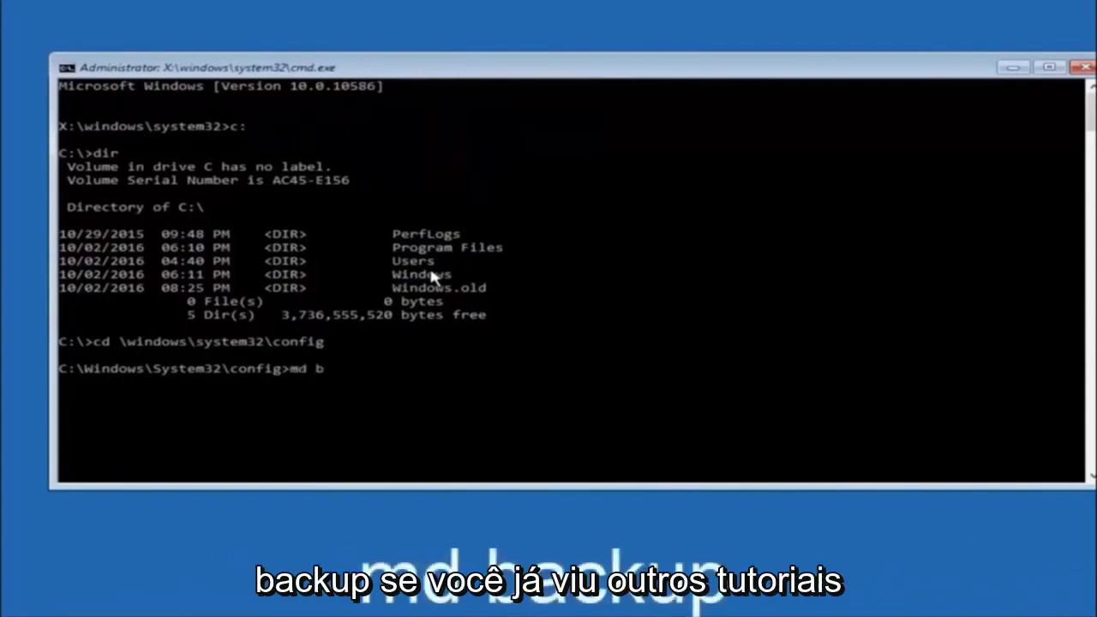
Step: Create a folder named backup inside C:\Windows\System32\config with the md command
type("up")
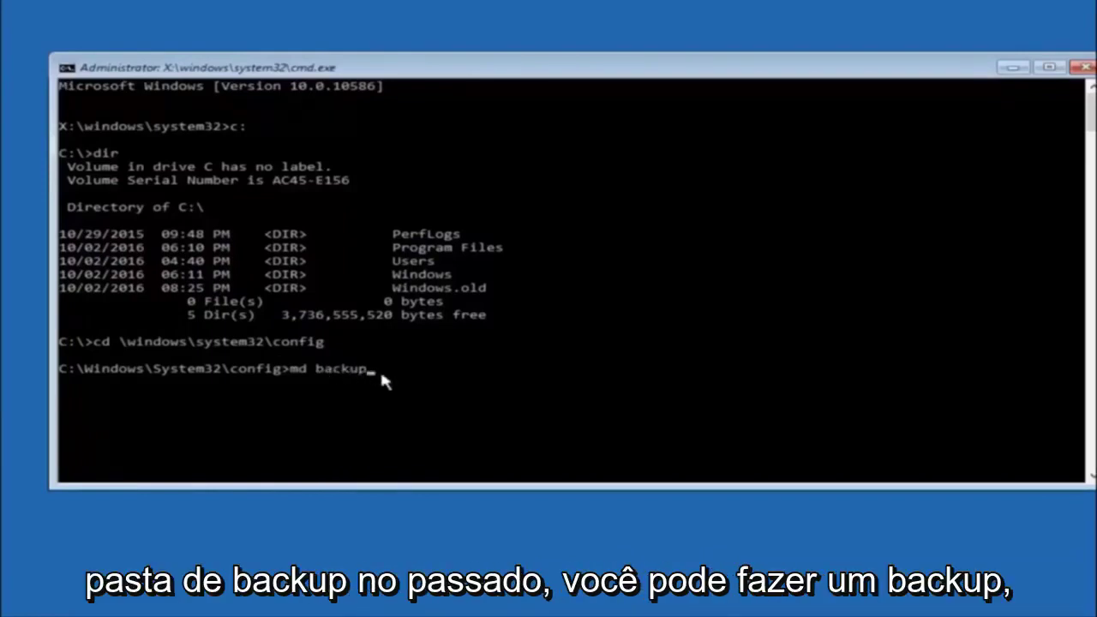
type("1")
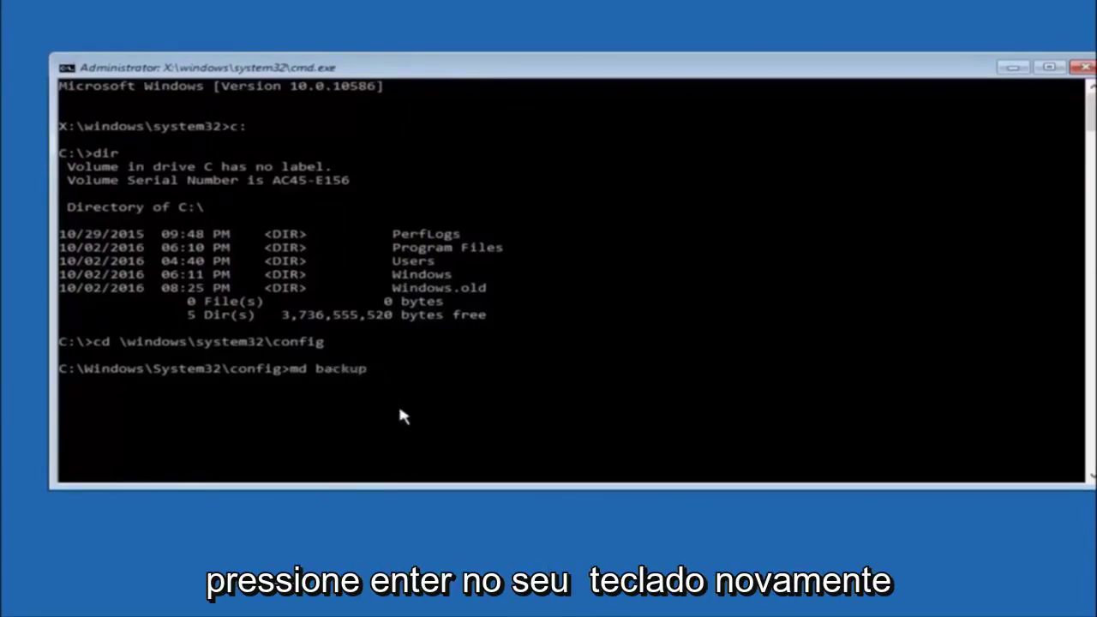
key("Return")
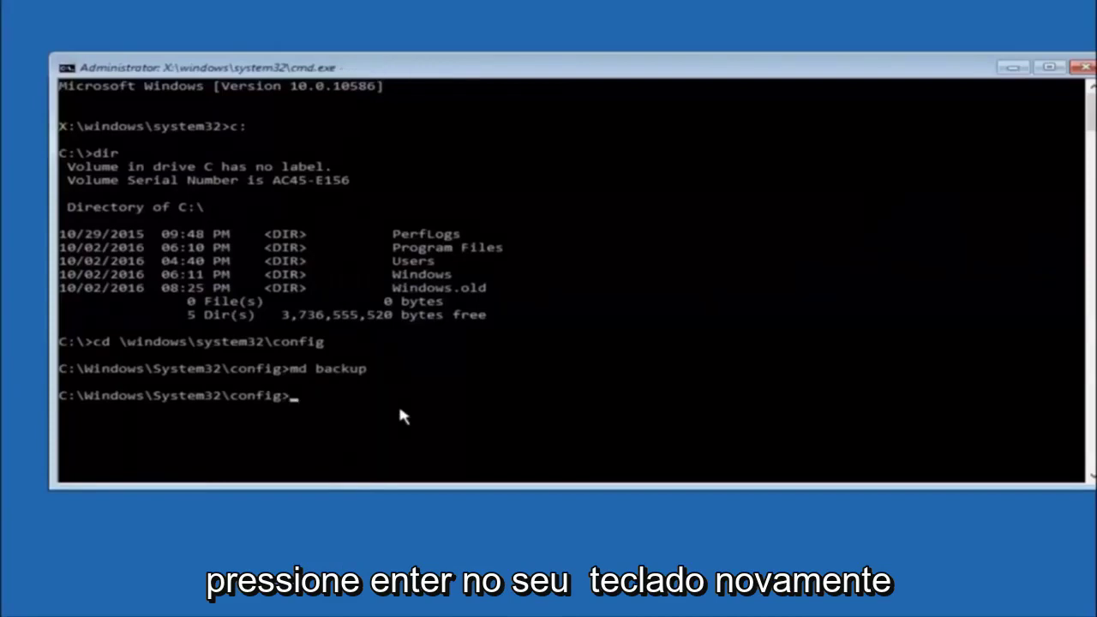
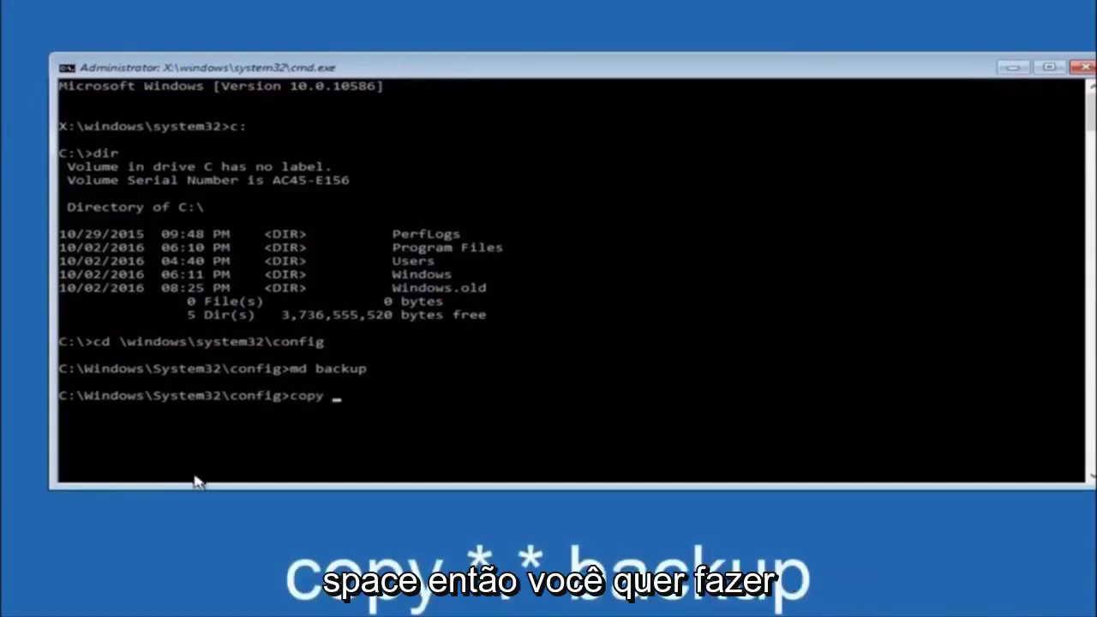
Step: Copy all files in the config folder into the backup folder with the copy *.* command
type("*")
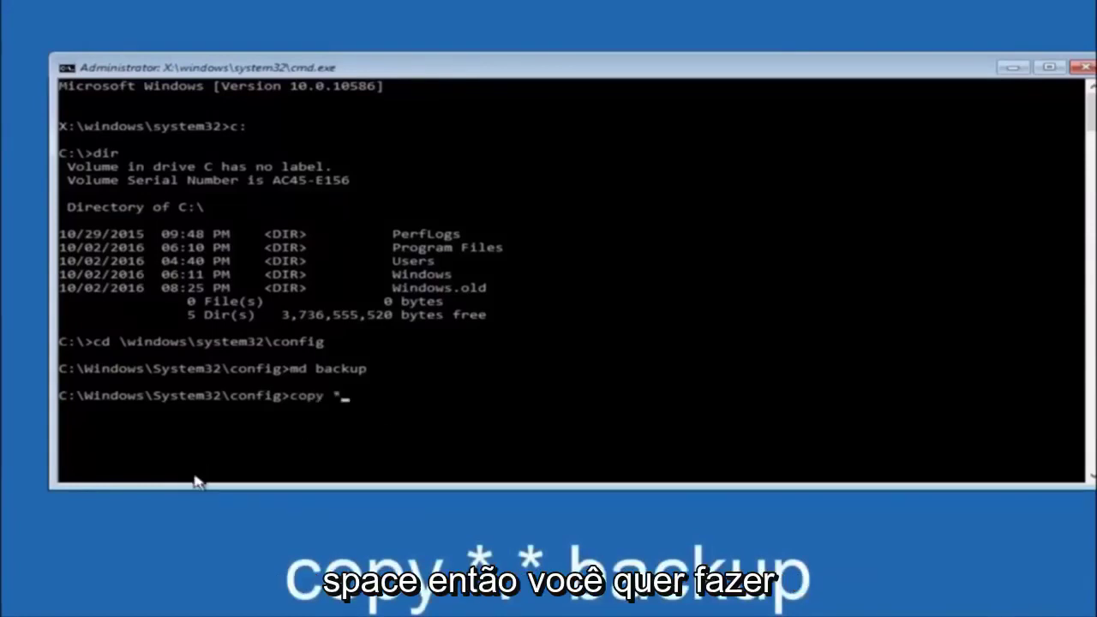
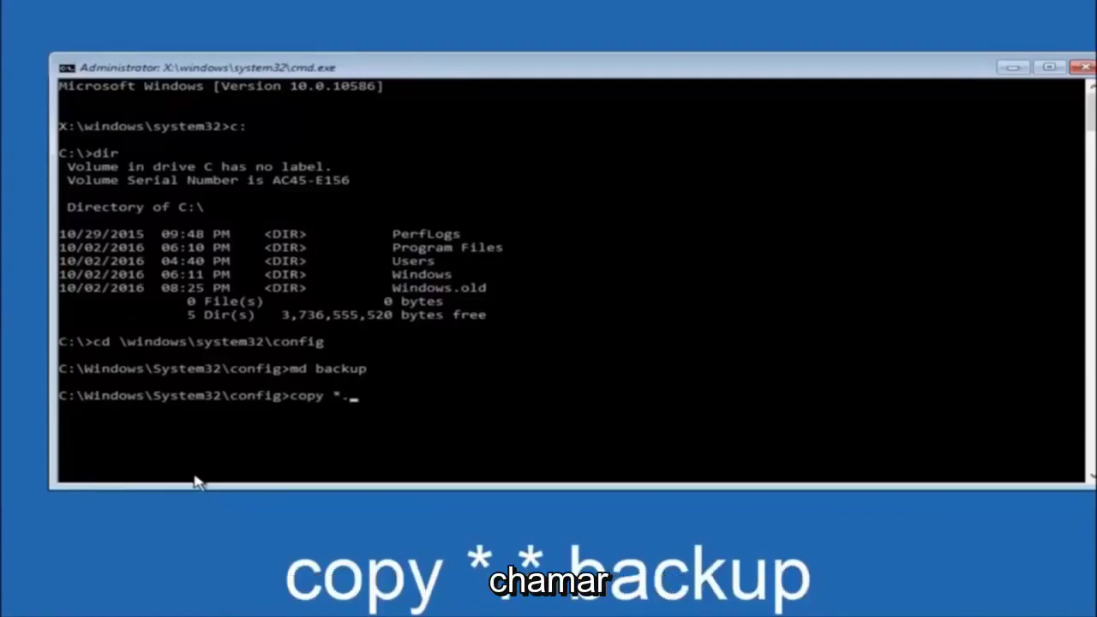
type(".*")
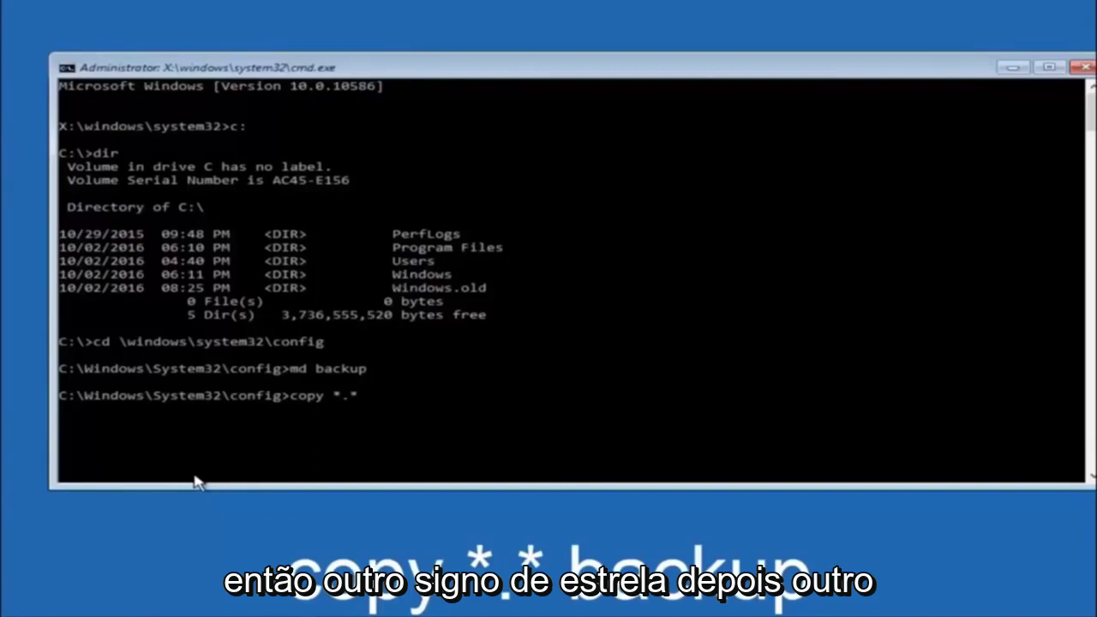
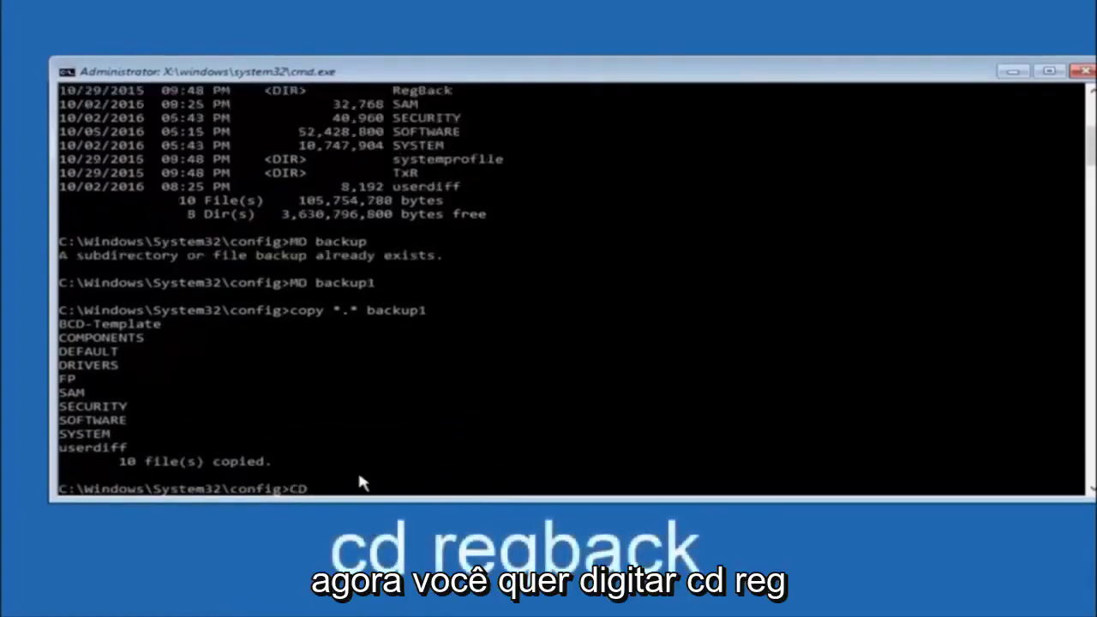
Step: Change to the RegBack folder inside config and list its contents with dir
type(" reg")
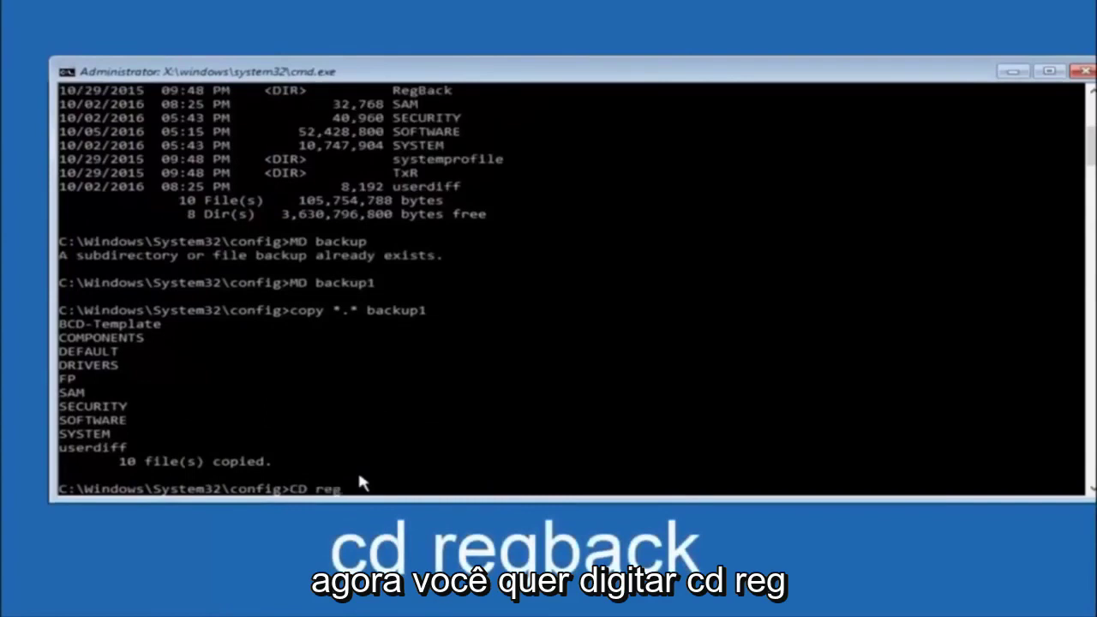
type("ba")
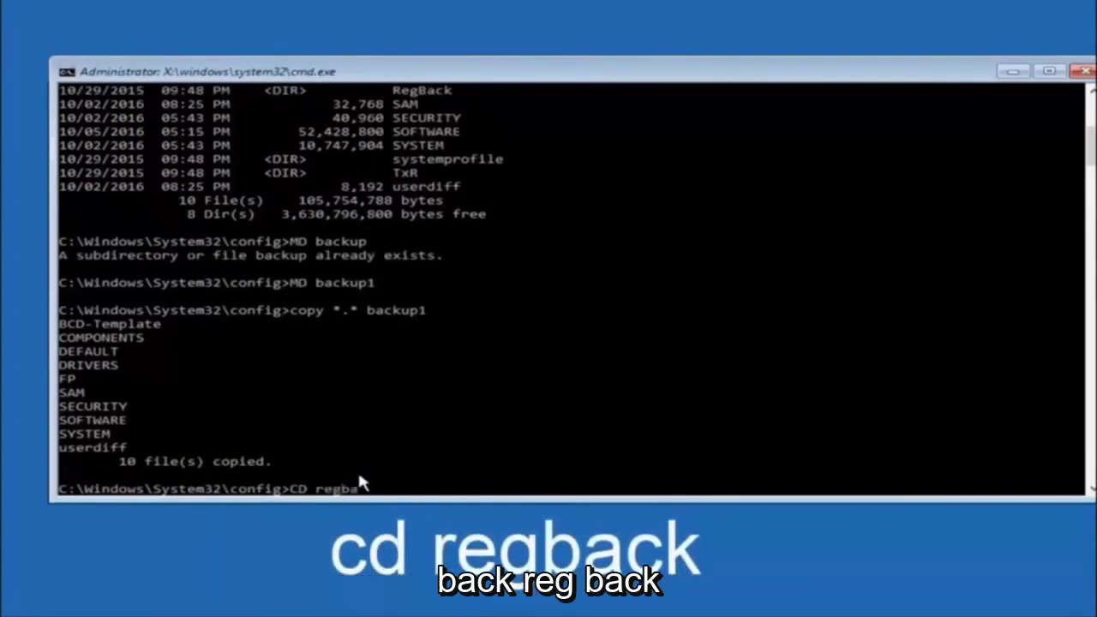
type("ck")
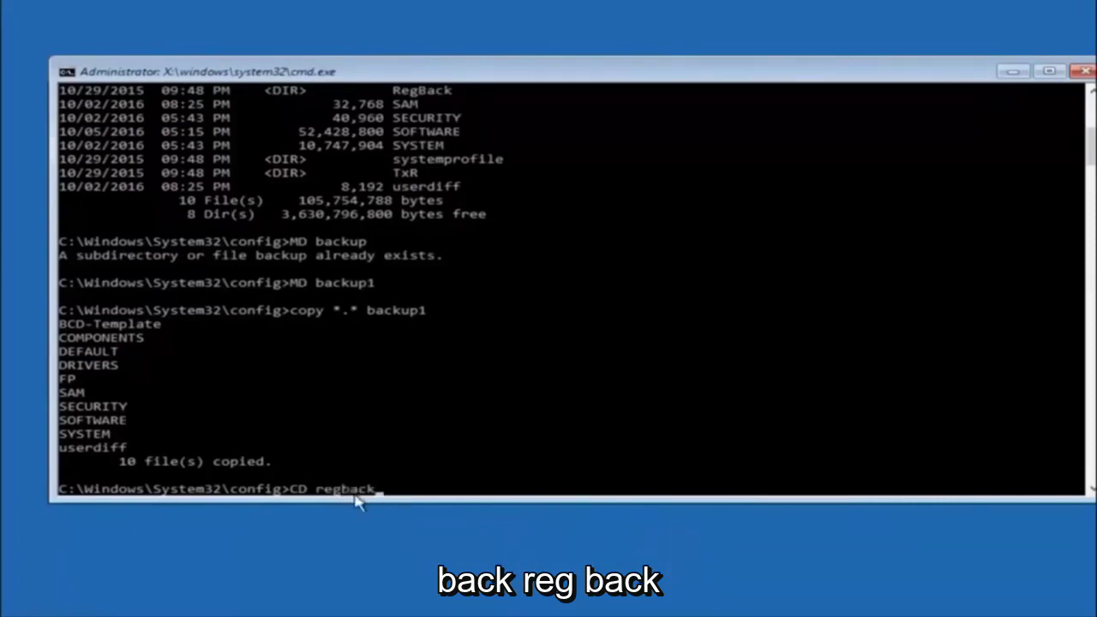
key("Return")
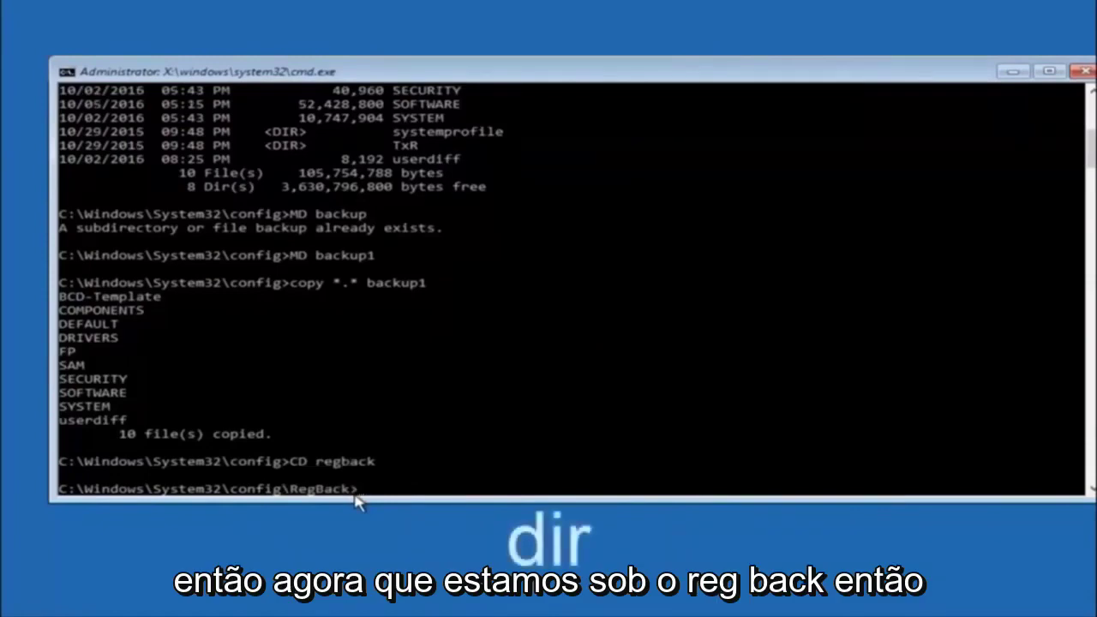
type("dir")
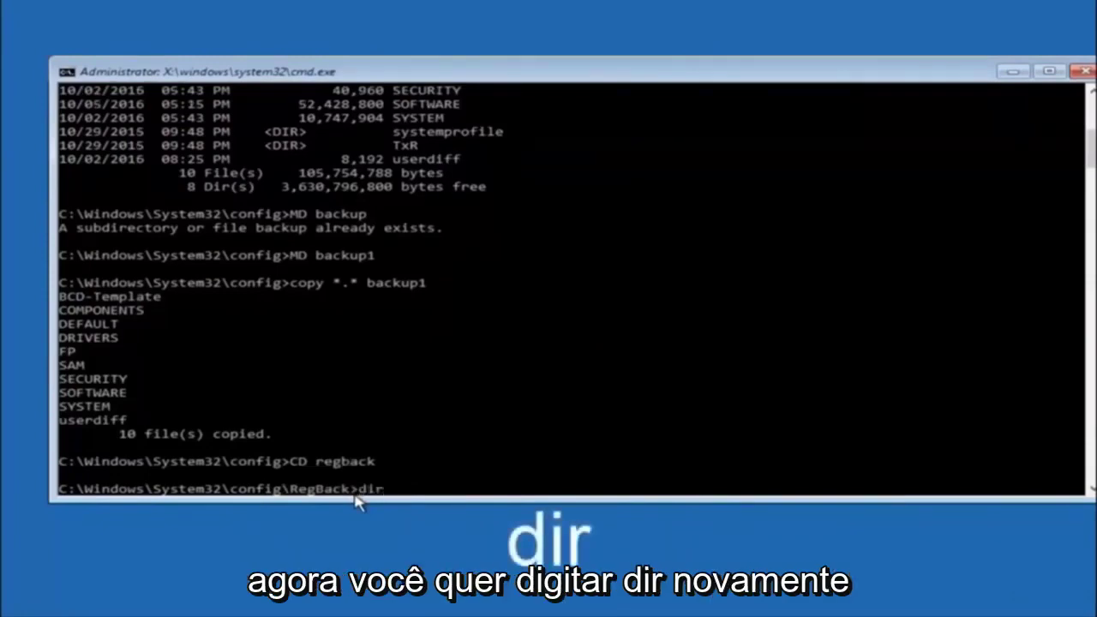
key("Return")
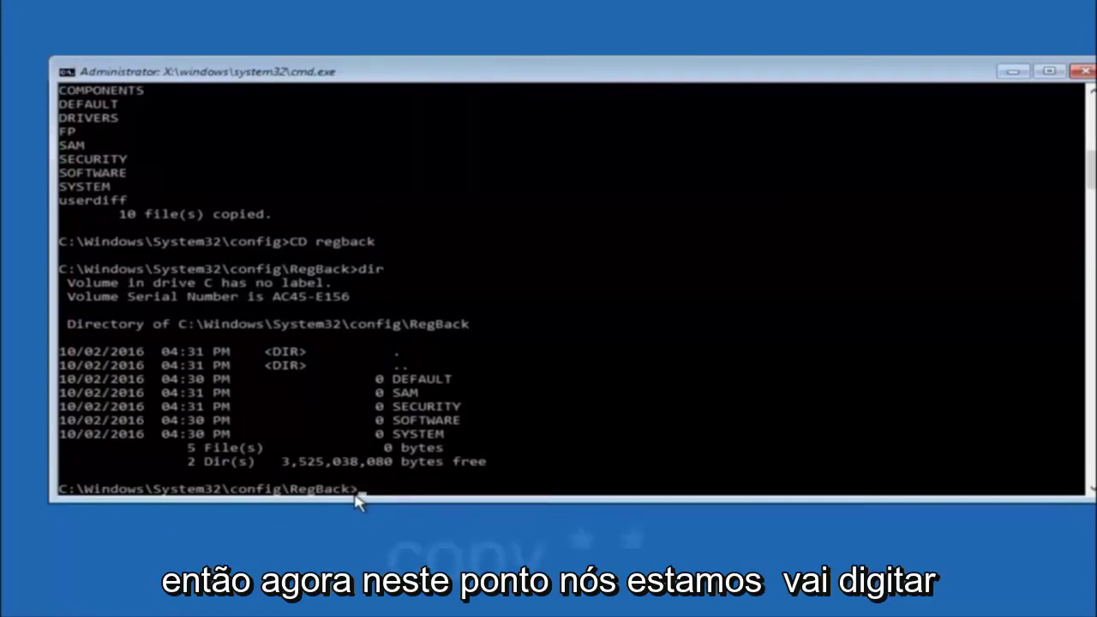
Step: Copy all RegBack files into the parent config folder with copy *.* .., answering A to overwrite all existing files
type("copy")
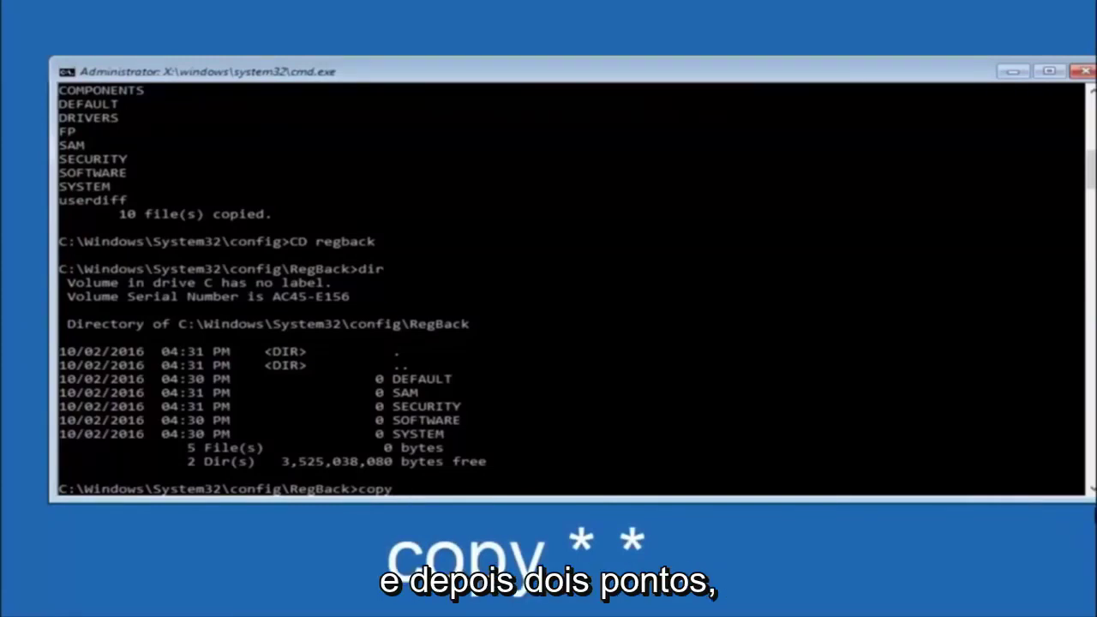
left_click(406, 490)
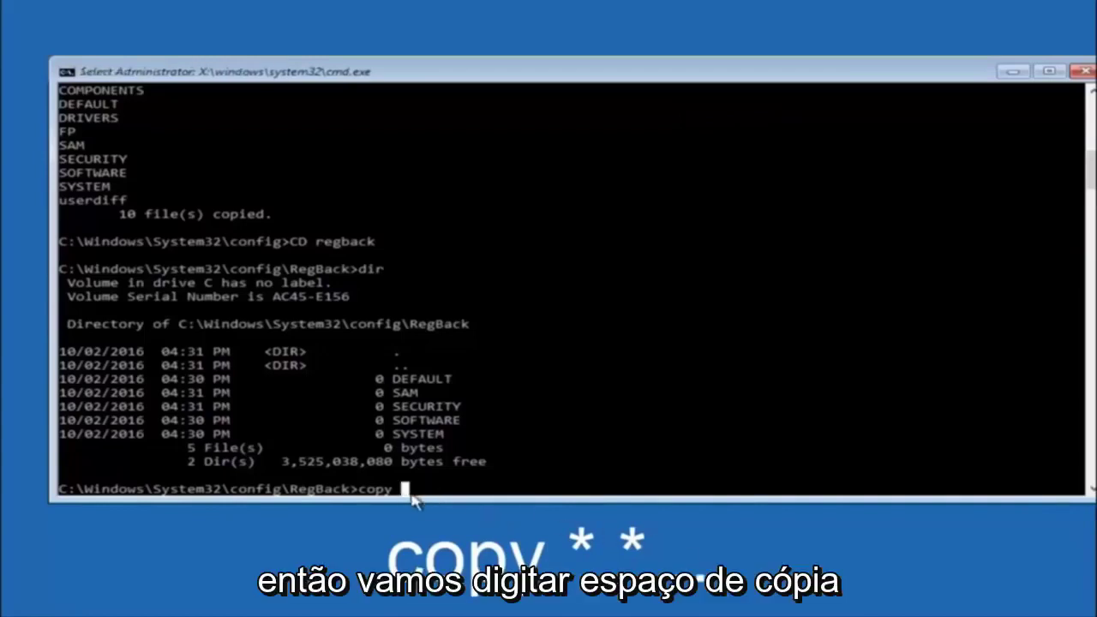
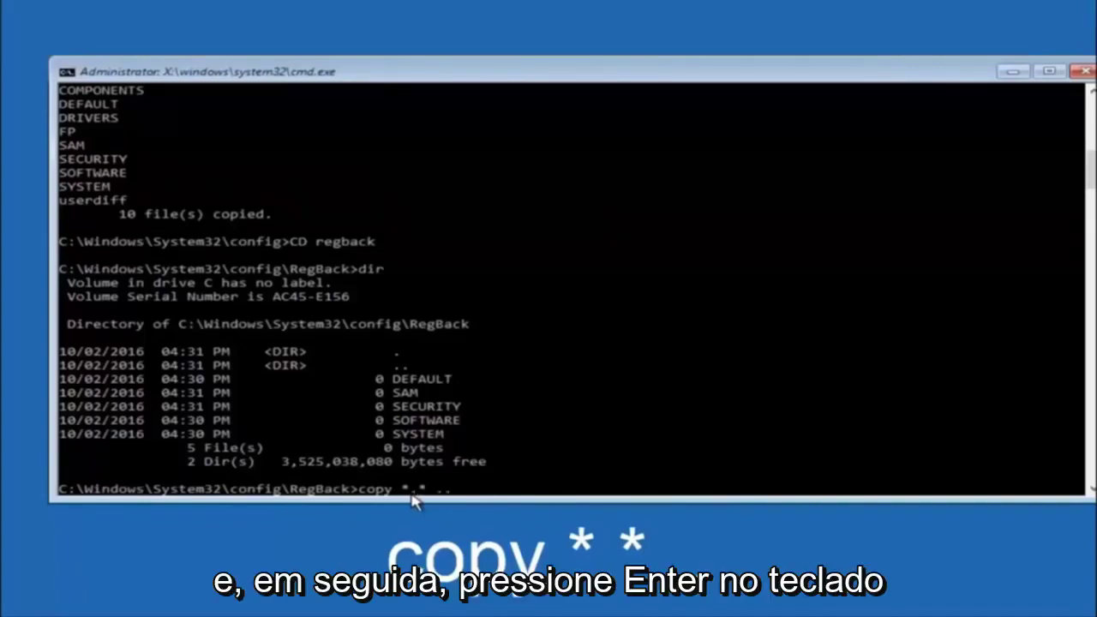
type("..")
key("Return")
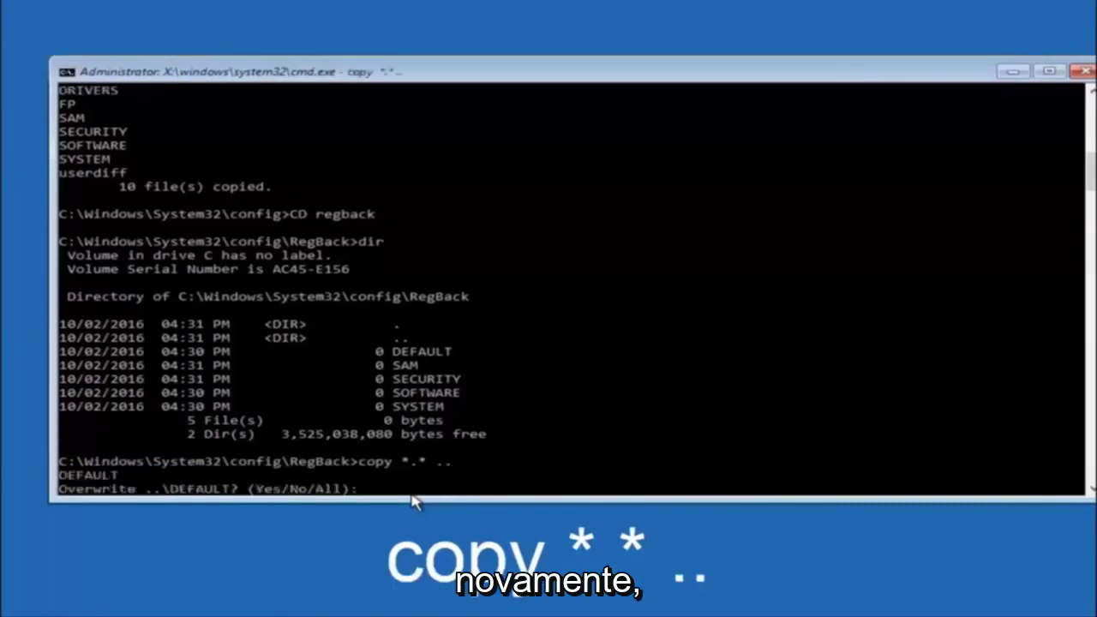
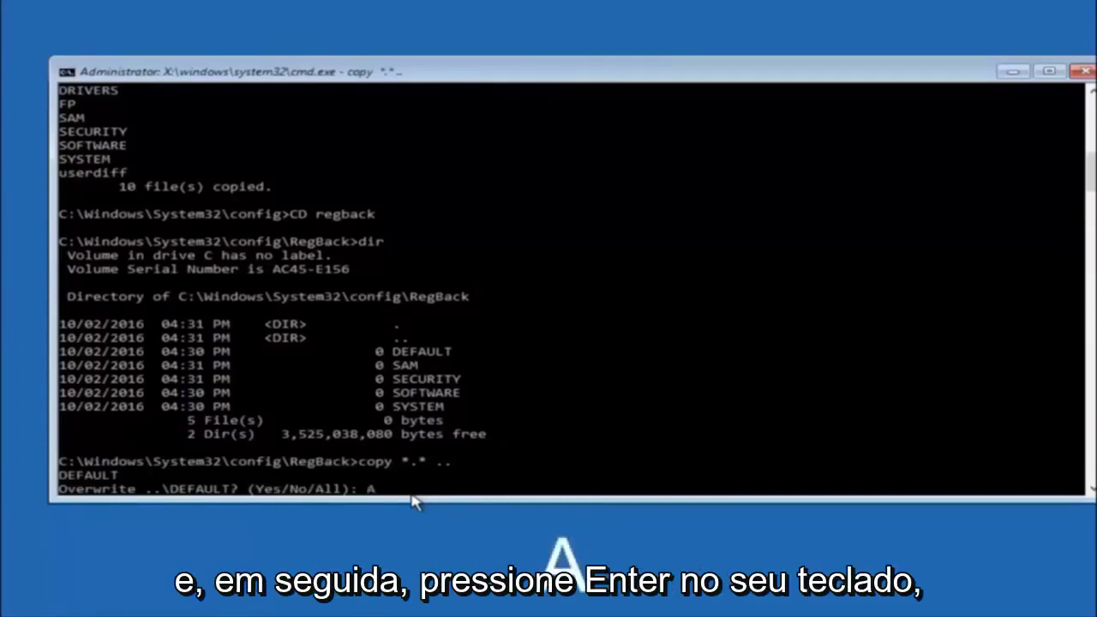
key("Return")
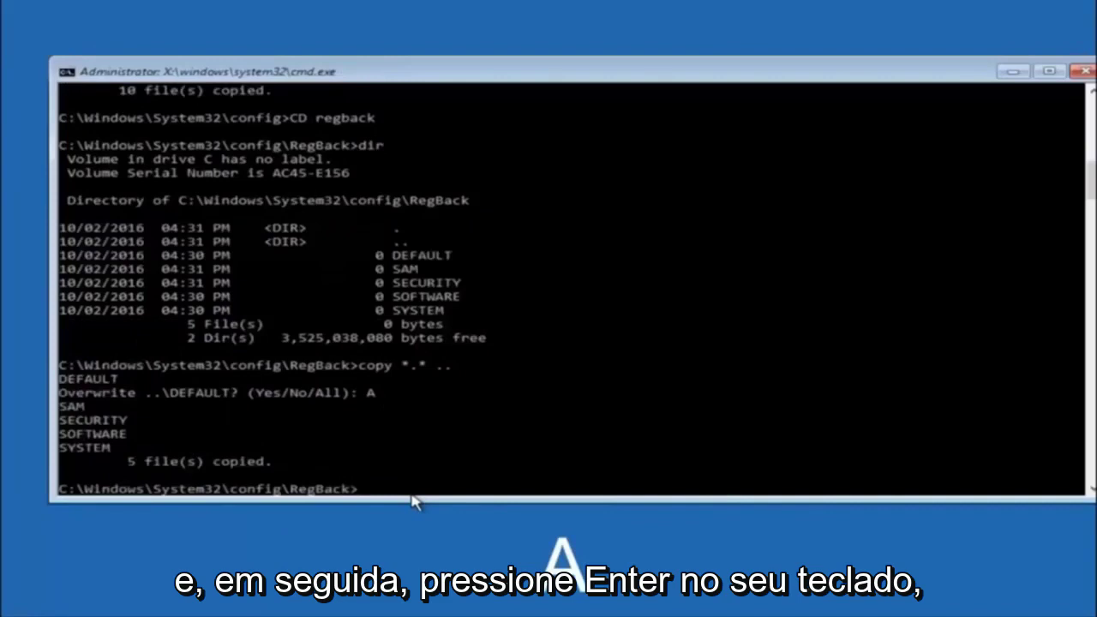